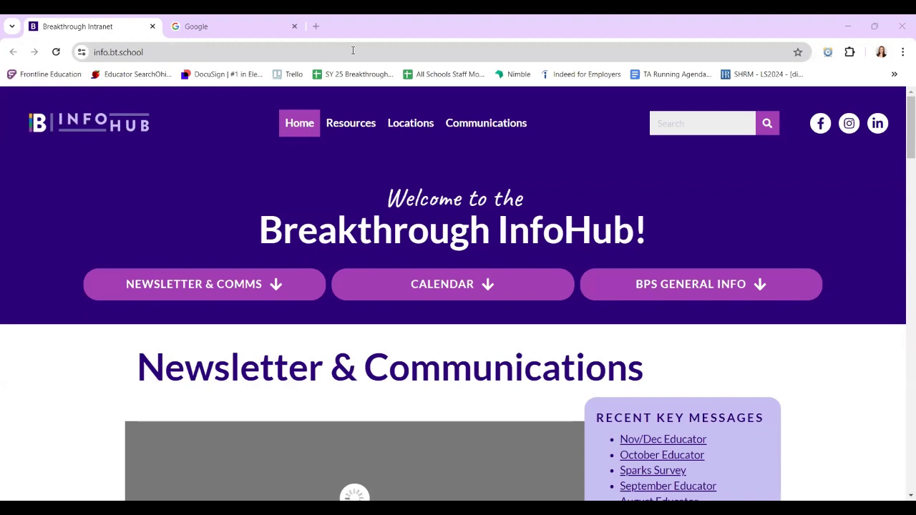
# Search the web for "ohio id login" and open the Ohio.gov OHID login page from the results
pyautogui.click(353, 51)
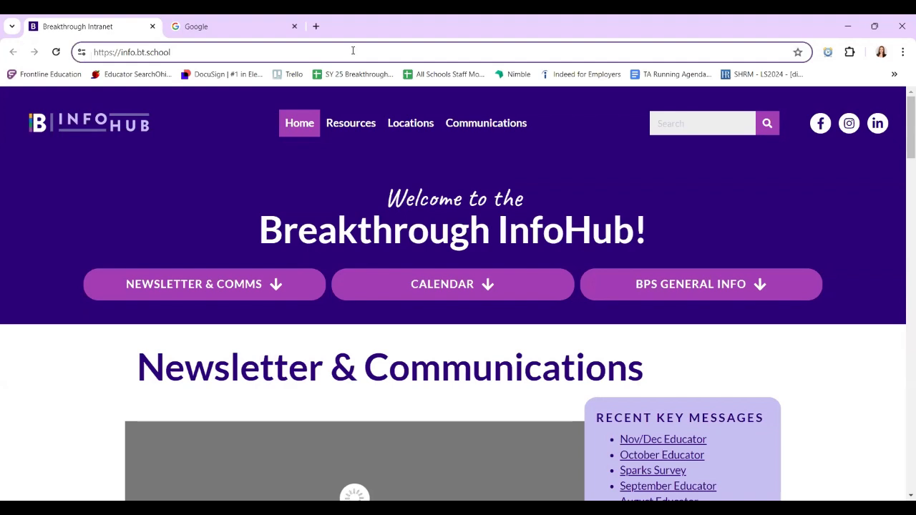
pyautogui.moveTo(353, 52); pyautogui.dragTo(89, 67)
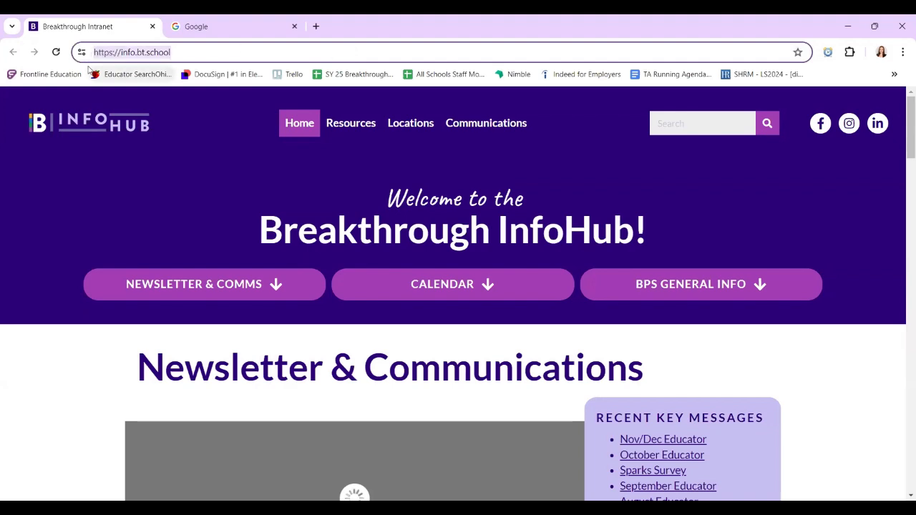
pyautogui.write('ohio ID')
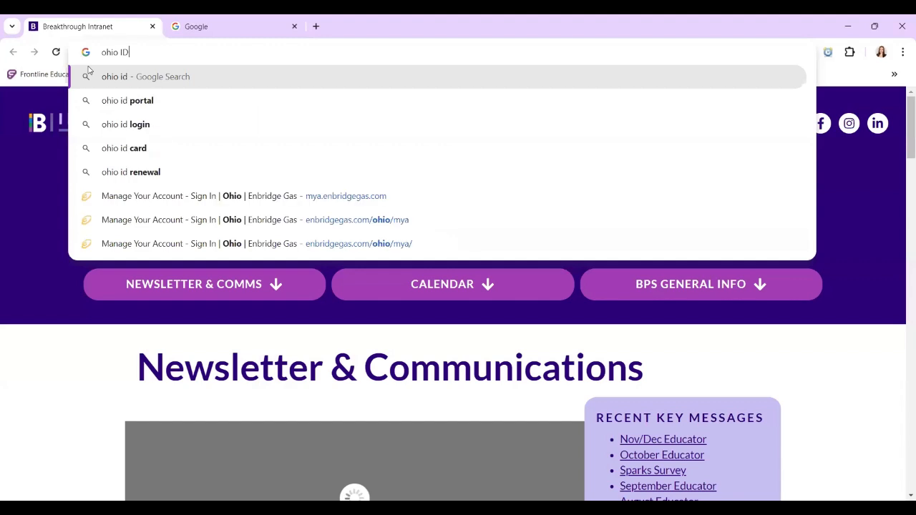
pyautogui.write(' login')
pyautogui.press('Return')
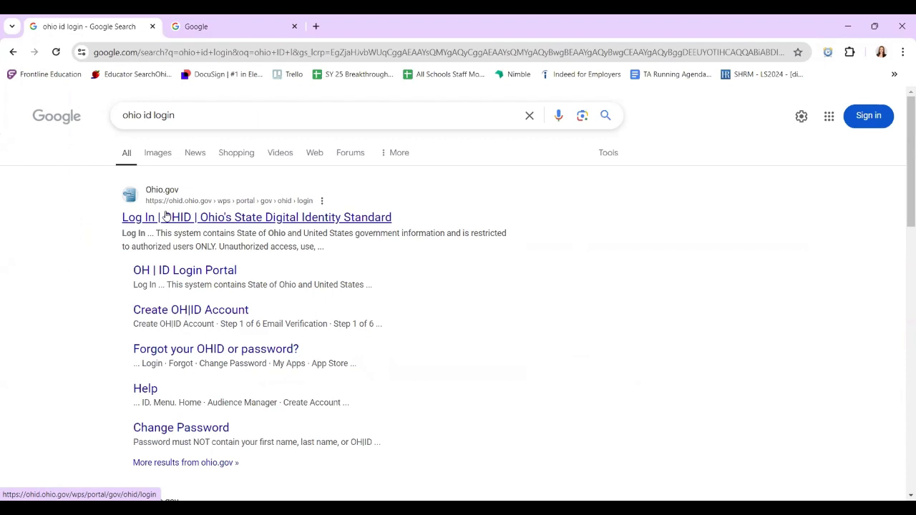
pyautogui.click(166, 215)
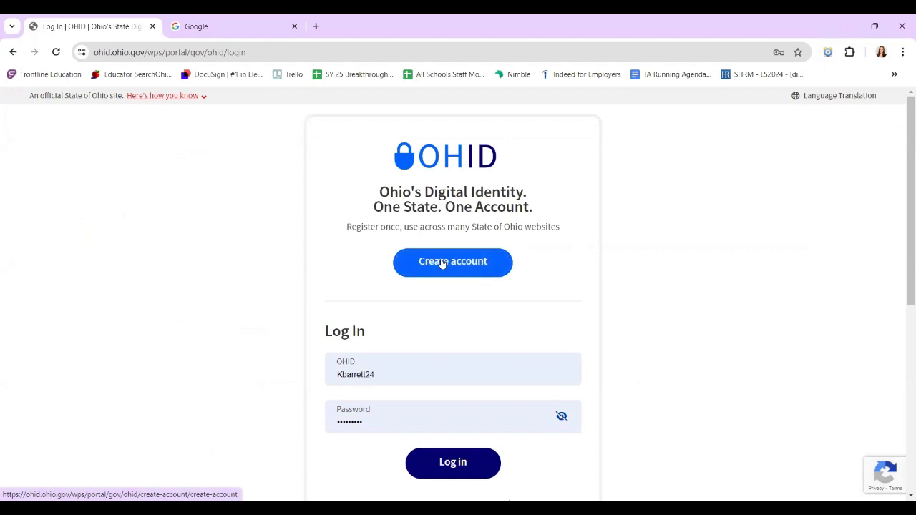
# Log in to OHID with the prefilled credentials and search the App Store for CORE
pyautogui.click(463, 470)
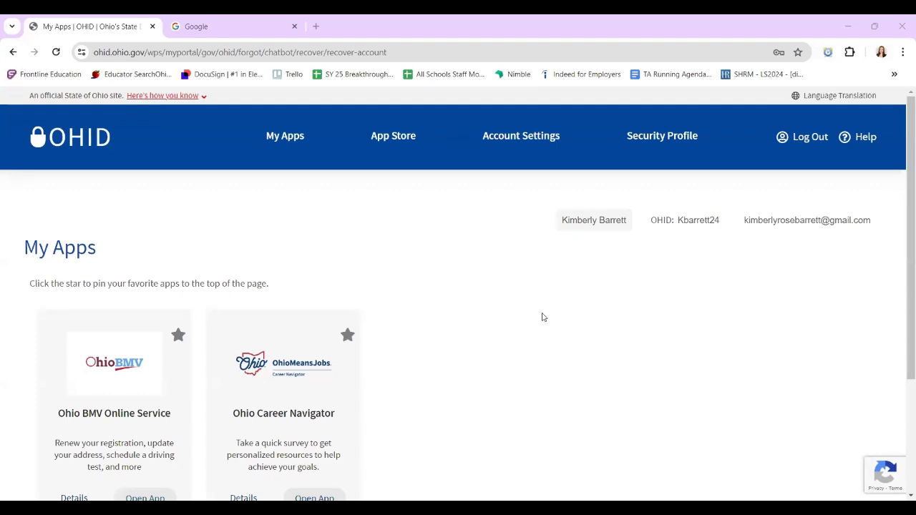
pyautogui.click(397, 136)
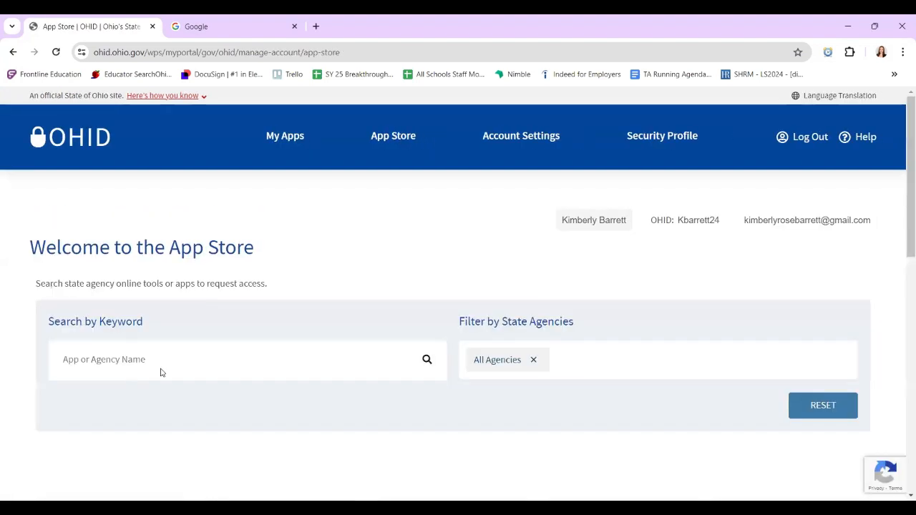
pyautogui.click(150, 360)
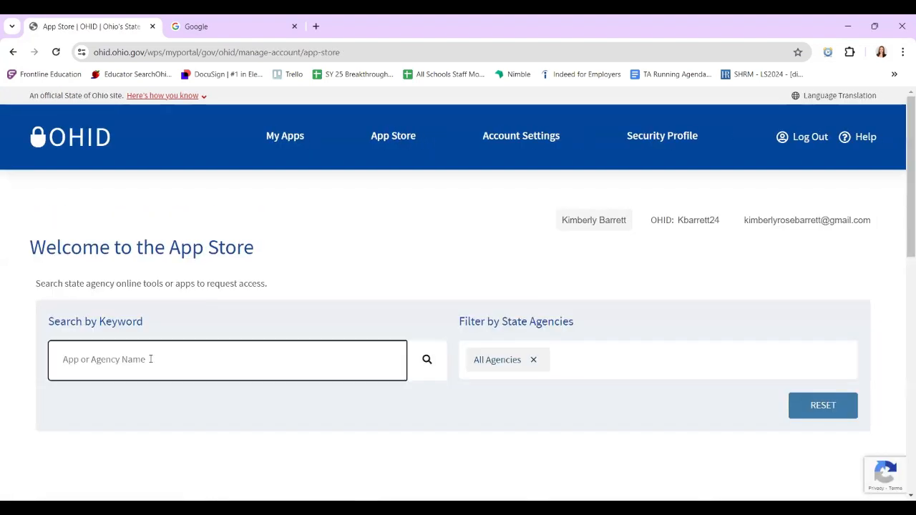
pyautogui.write('CORE')
pyautogui.click(426, 363)
pyautogui.scroll(-8, 415, 454)
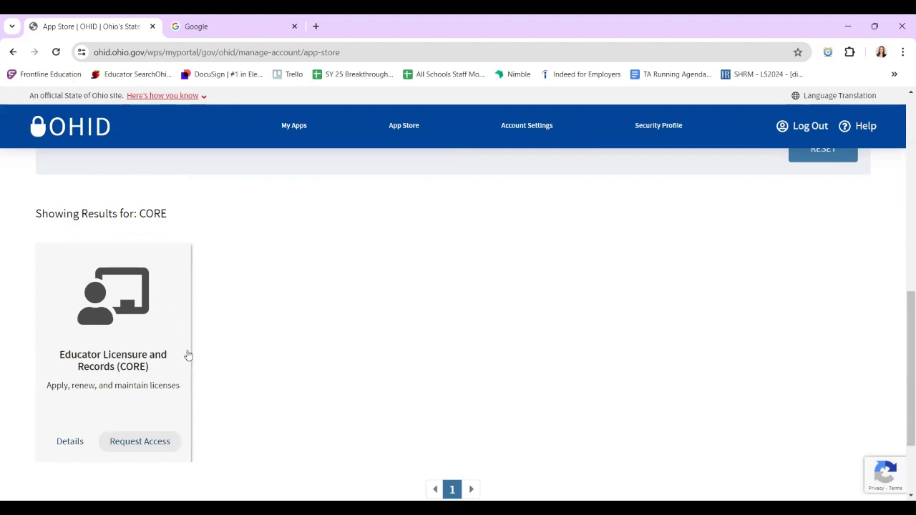
# Request group access to Educator Licensure and Records (CORE), agreeing to the terms and conditions
pyautogui.click(122, 442)
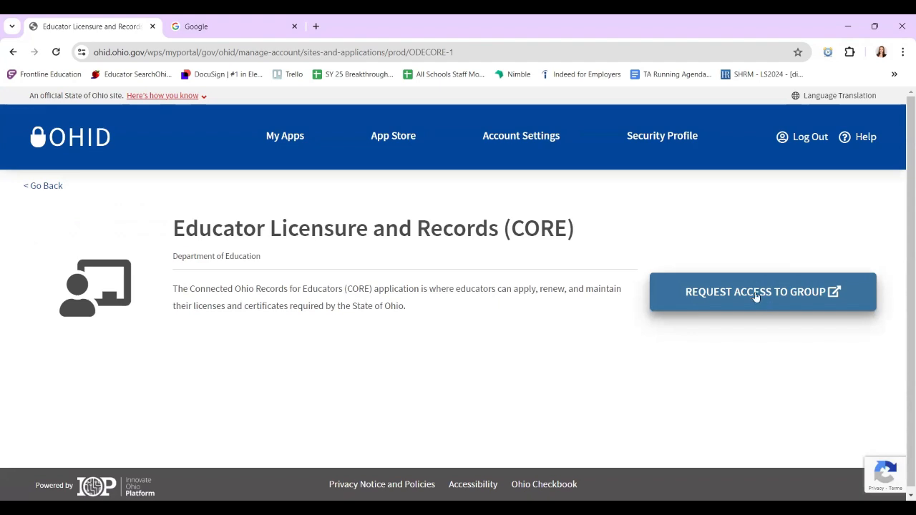
pyautogui.click(753, 292)
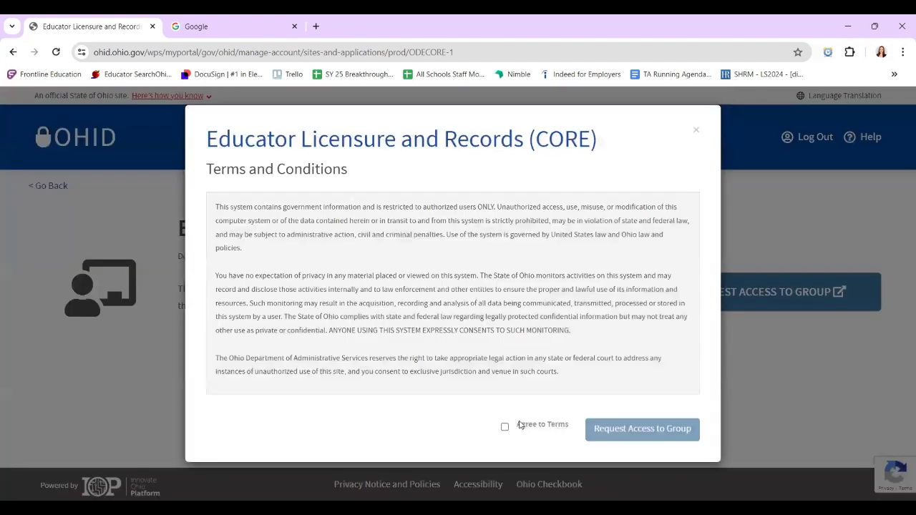
pyautogui.click(504, 428)
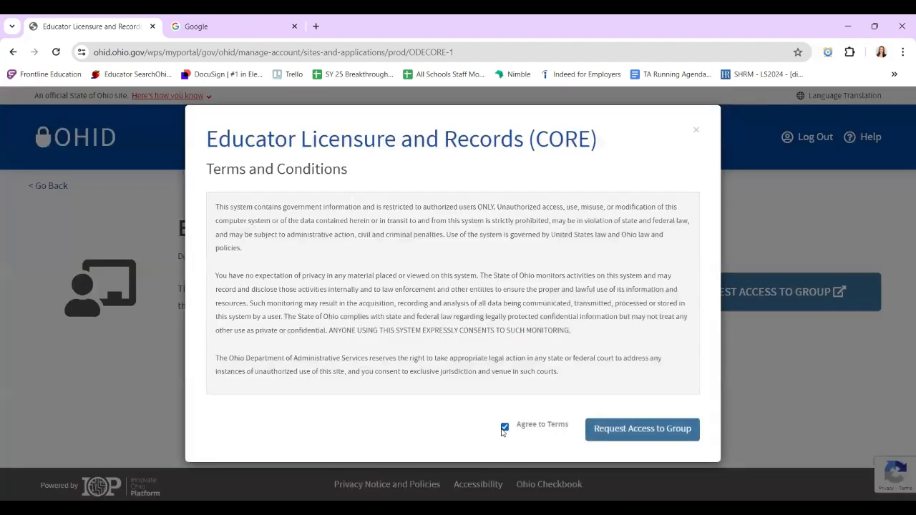
pyautogui.click(647, 433)
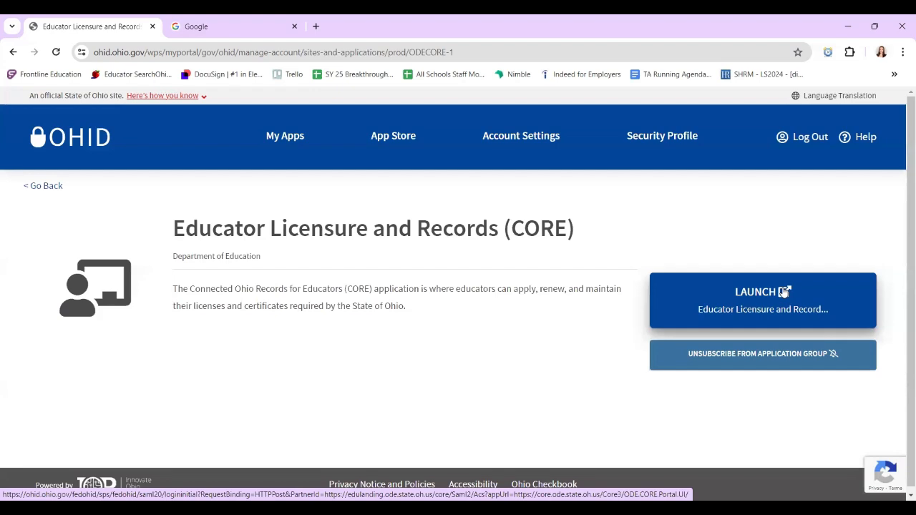
# Launch Educator Licensure and Records (CORE) and continue from the approved department profile to the application
pyautogui.click(783, 292)
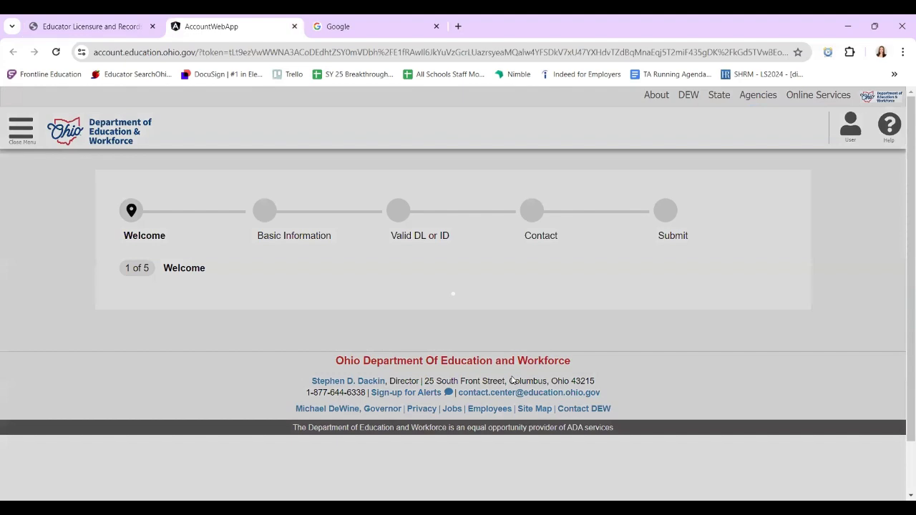
pyautogui.scroll(-1, 575, 388)
pyautogui.scroll(1, 574, 388)
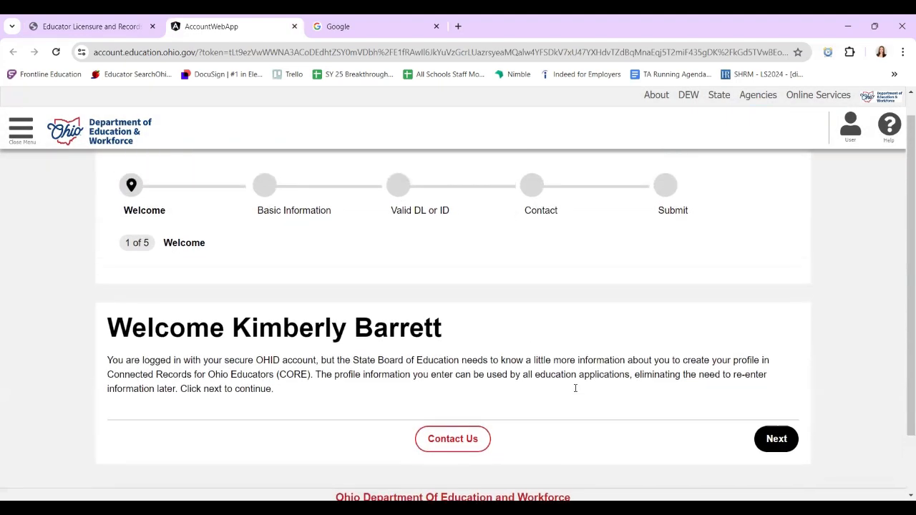
pyautogui.scroll(1, 574, 388)
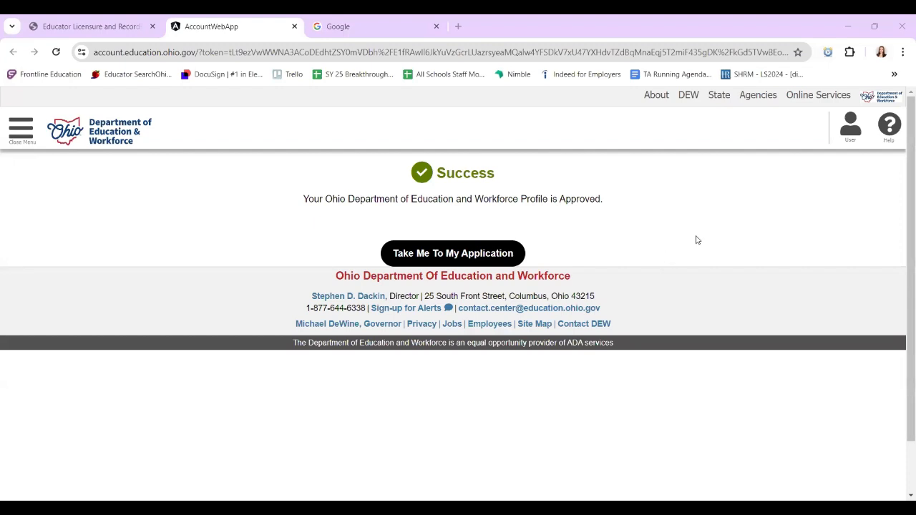
pyautogui.click(451, 253)
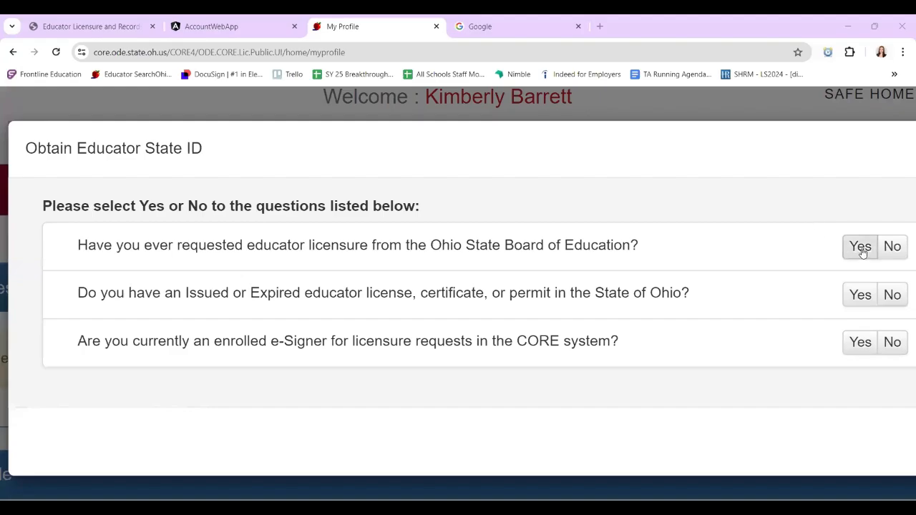
# Answer No to all three Obtain Educator State ID questions and close the dialog
pyautogui.hscroll(5, 735, 328)
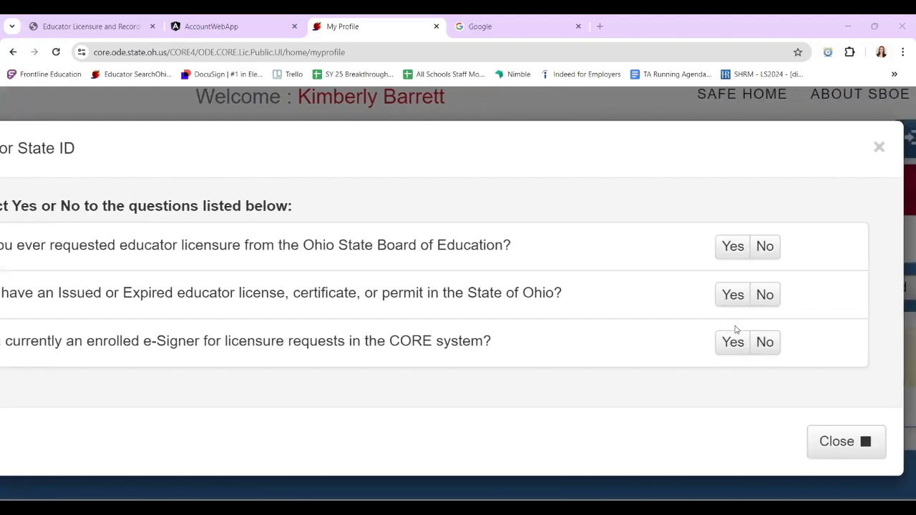
pyautogui.hscroll(-4, 734, 328)
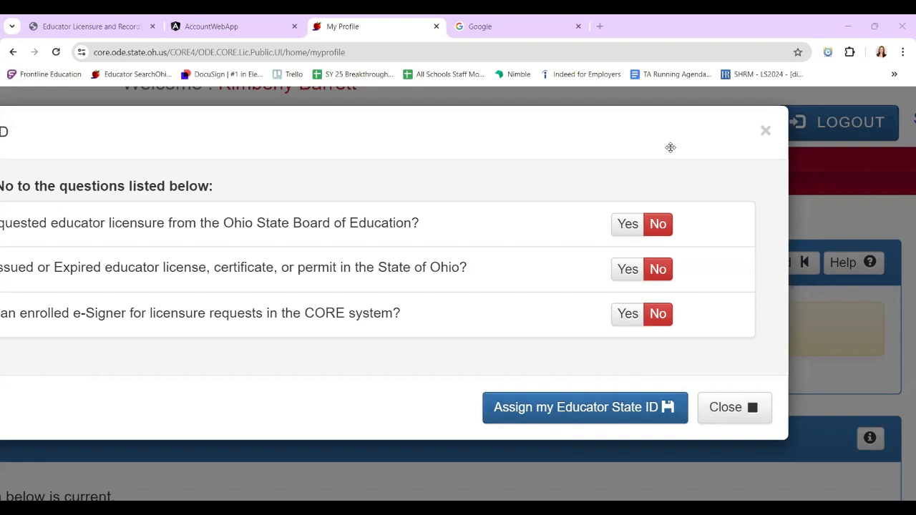
pyautogui.click(765, 130)
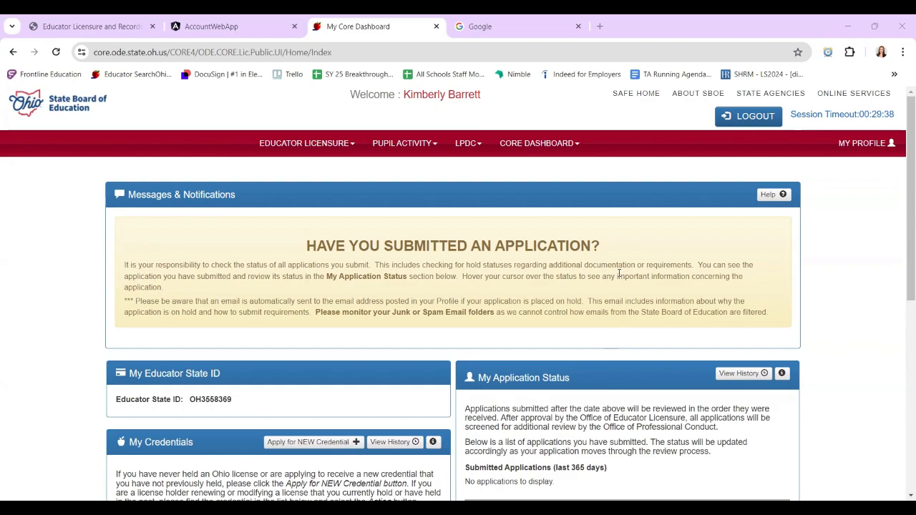
# Start a request to associate under Rapback Enrollment - Drivers & Non-credentialed on the CORE dashboard
pyautogui.scroll(-3, 619, 273)
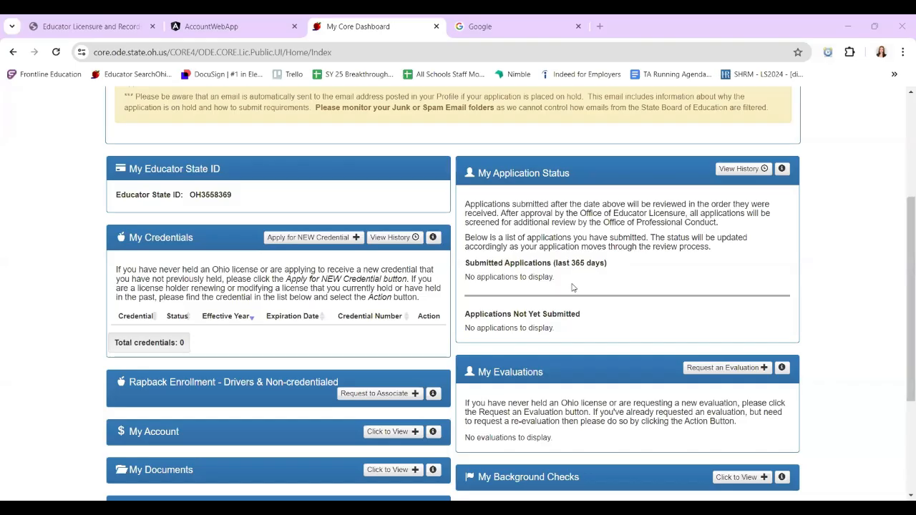
pyautogui.click(414, 394)
pyautogui.scroll(-1, 339, 280)
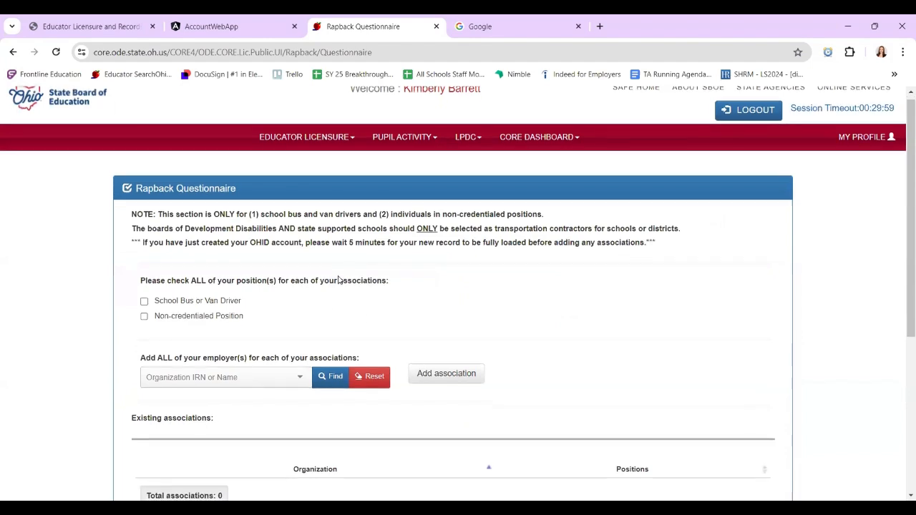
# Review the Rapback Questionnaire's notes, position choices, employer selection and existing associations
pyautogui.scroll(-1, 339, 280)
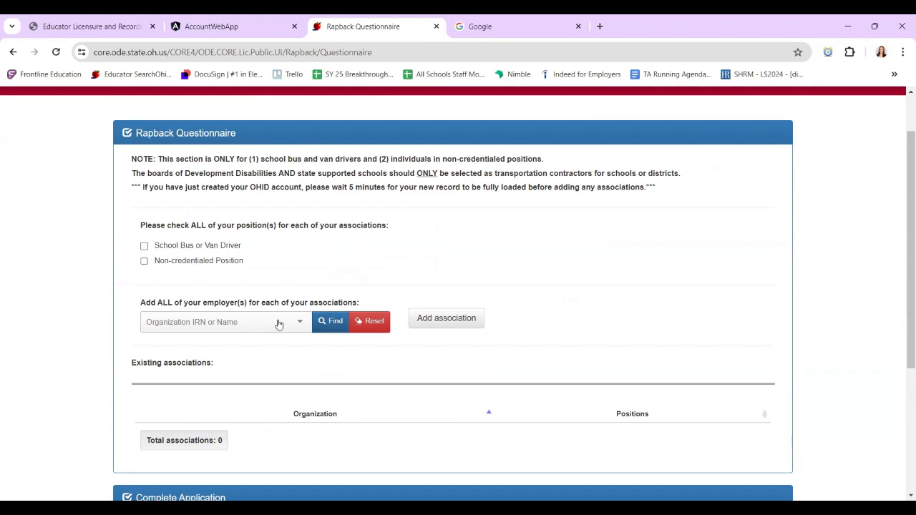
pyautogui.scroll(-1, 402, 377)
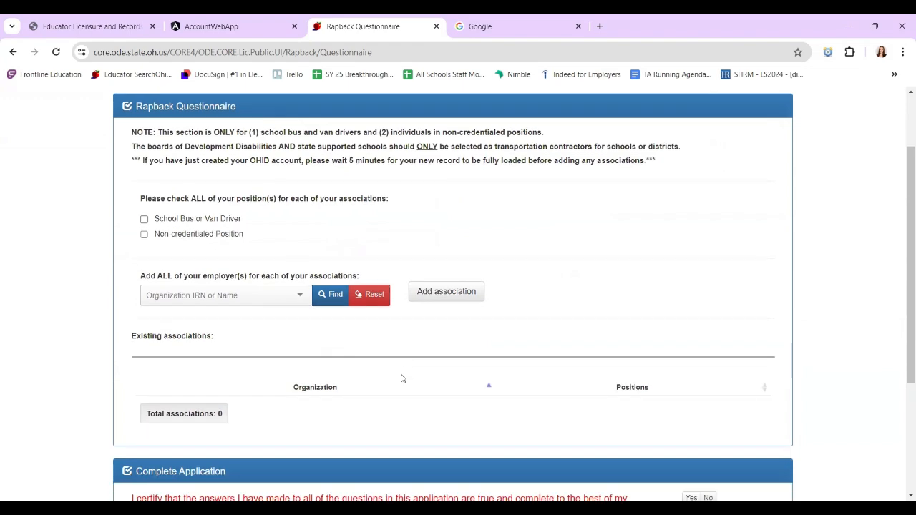
pyautogui.scroll(2, 401, 378)
pyautogui.scroll(1, 401, 378)
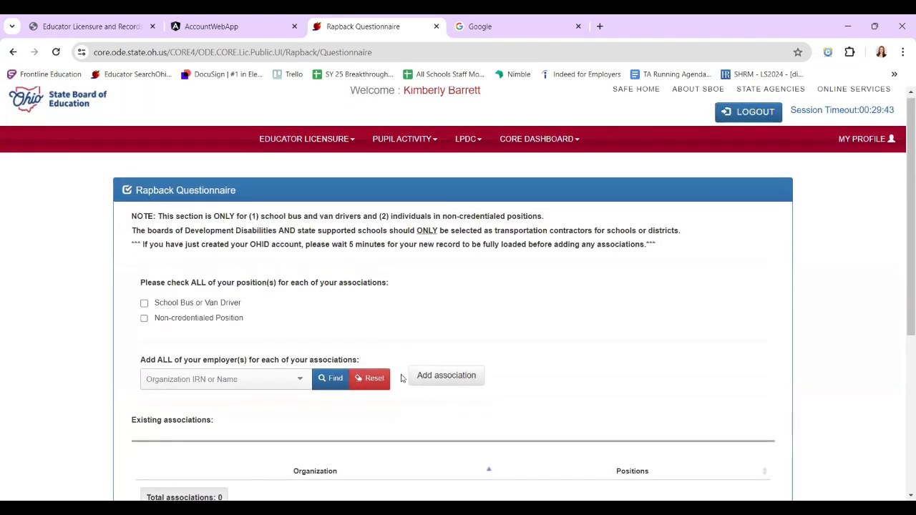
pyautogui.scroll(-1, 402, 378)
pyautogui.scroll(1, 401, 378)
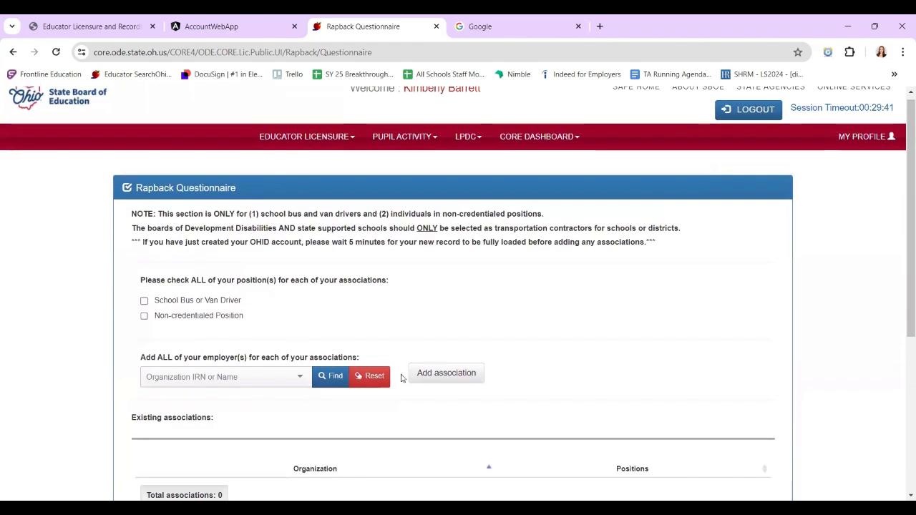
pyautogui.scroll(-1, 402, 377)
pyautogui.scroll(-1, 401, 377)
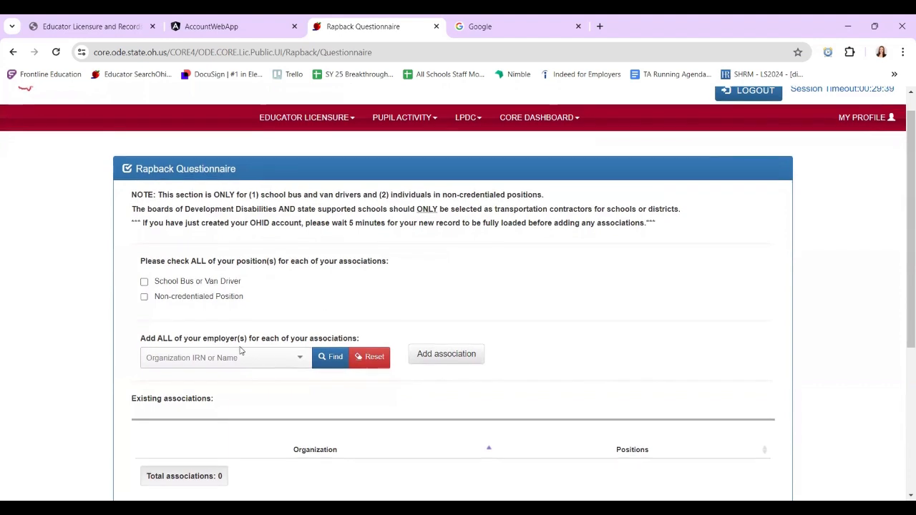
# Examine the employer Find Organization form, close it, and check the certification statement under Complete Application
pyautogui.click(329, 359)
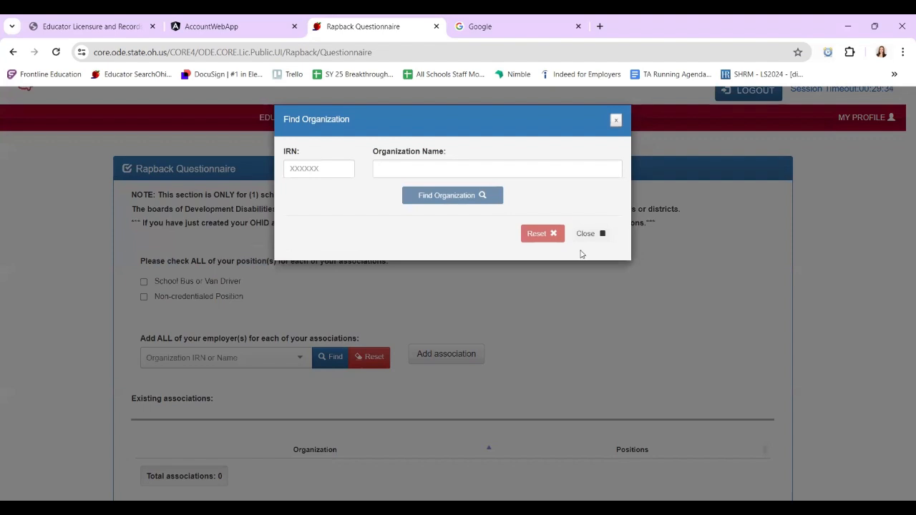
pyautogui.click(615, 122)
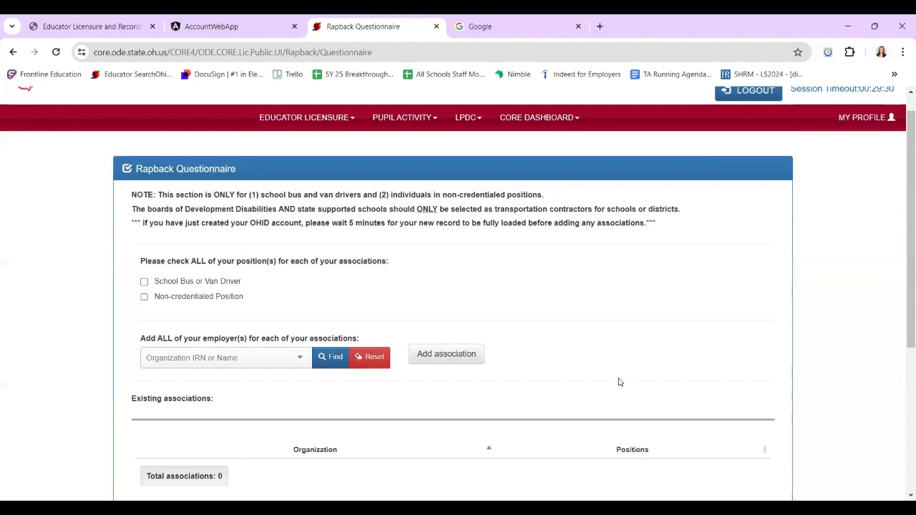
pyautogui.scroll(-1, 619, 382)
pyautogui.scroll(2, 620, 382)
pyautogui.scroll(-1, 620, 382)
pyautogui.scroll(1, 619, 382)
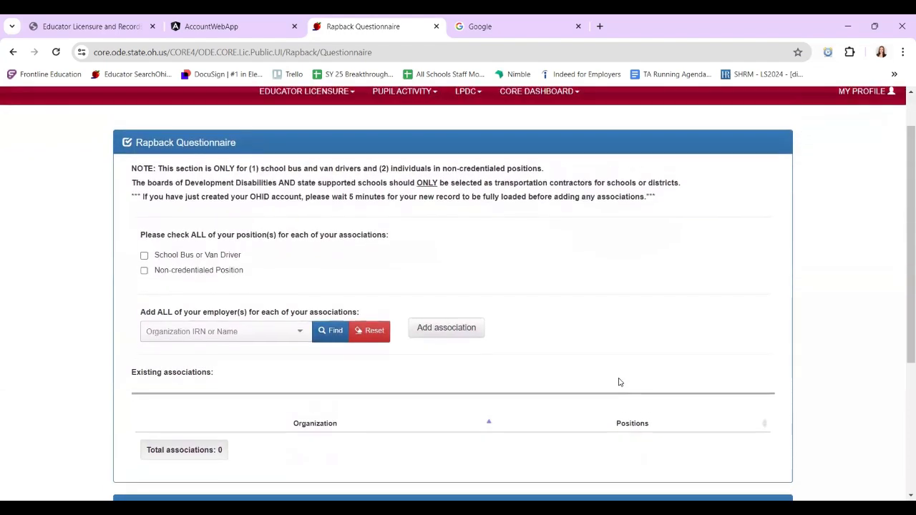
pyautogui.scroll(1, 619, 382)
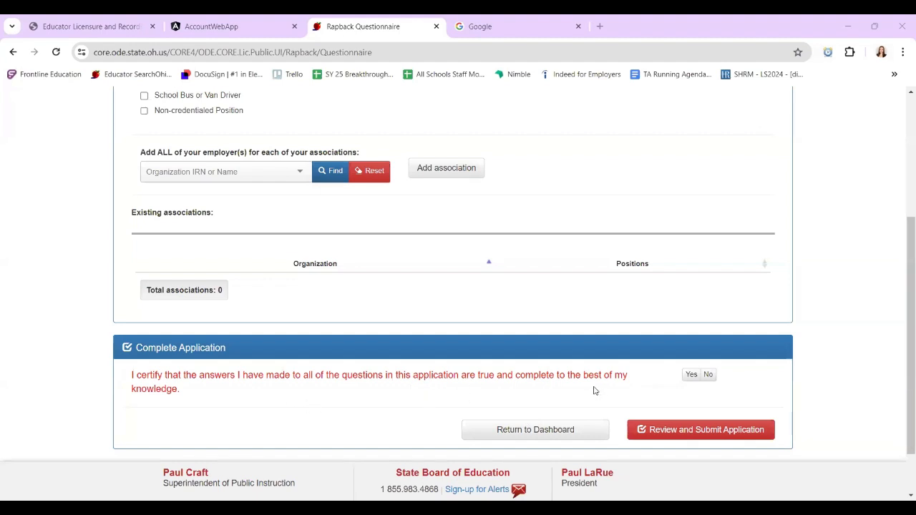
pyautogui.click(691, 376)
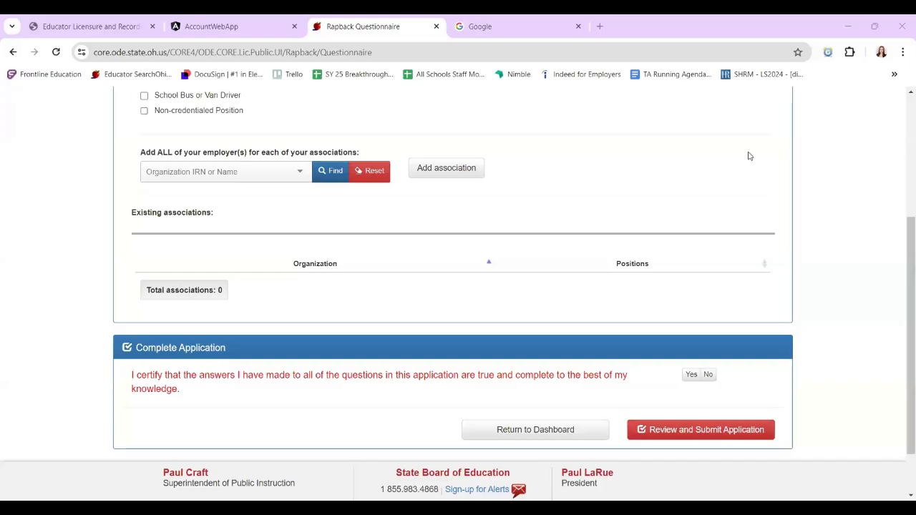
# Look up employer IRN 013034 and select Village Preparatory School Woodland Hills, leaving the Find Organization form closed
pyautogui.click(243, 174)
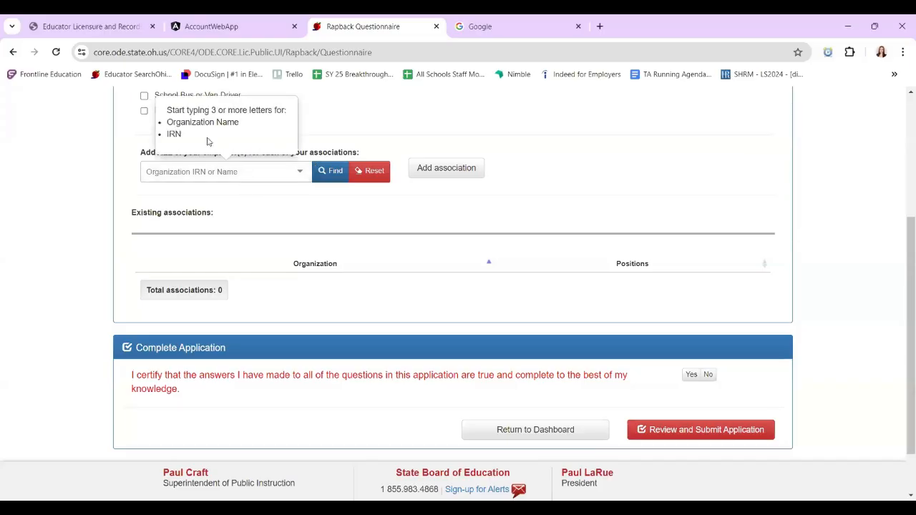
pyautogui.write('013')
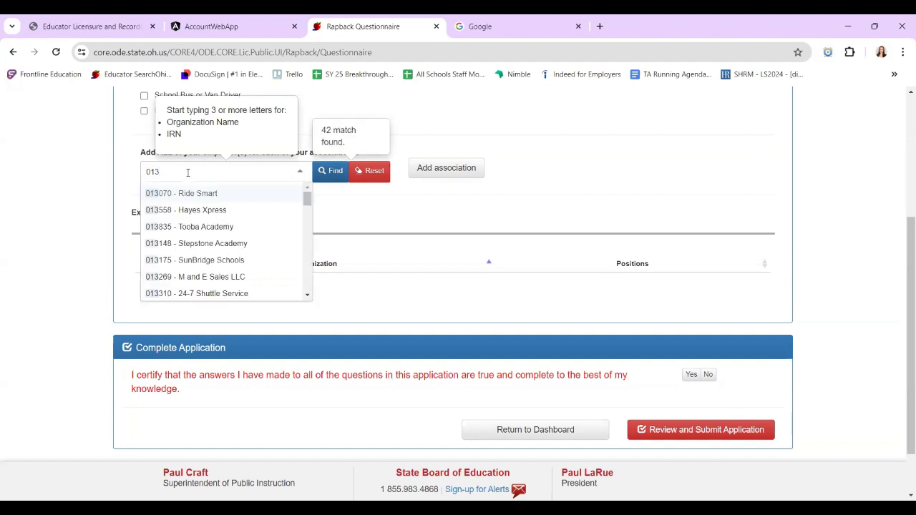
pyautogui.write('034')
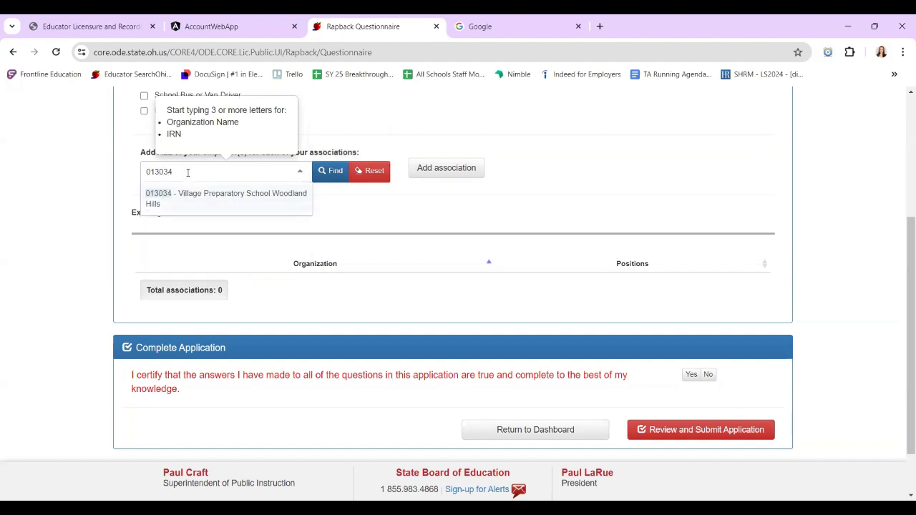
pyautogui.click(221, 200)
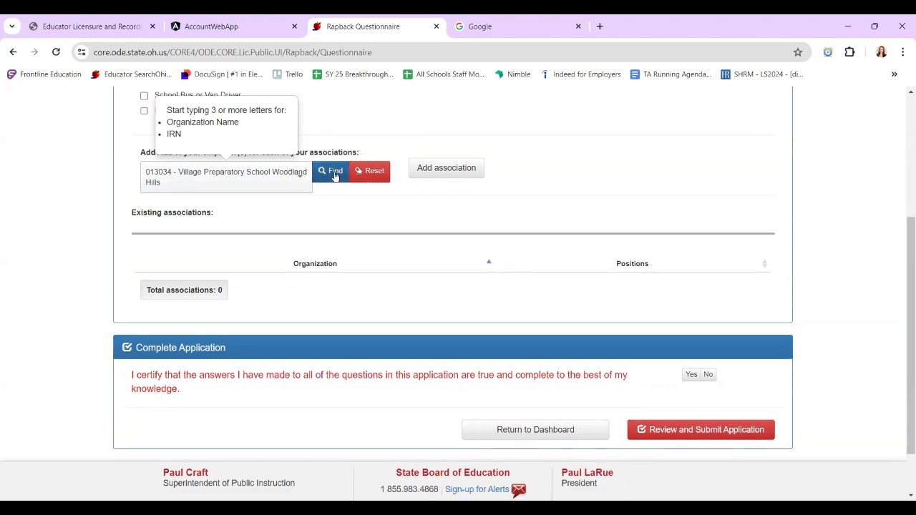
pyautogui.click(334, 176)
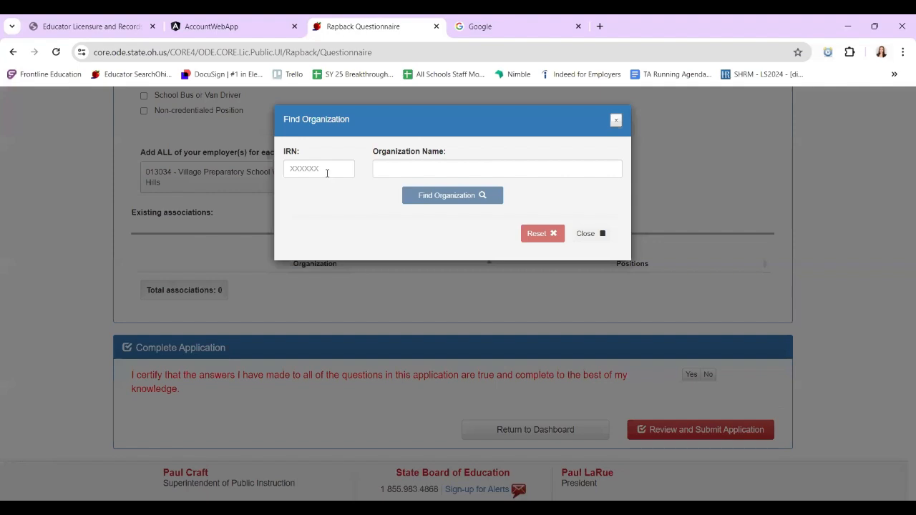
pyautogui.click(615, 121)
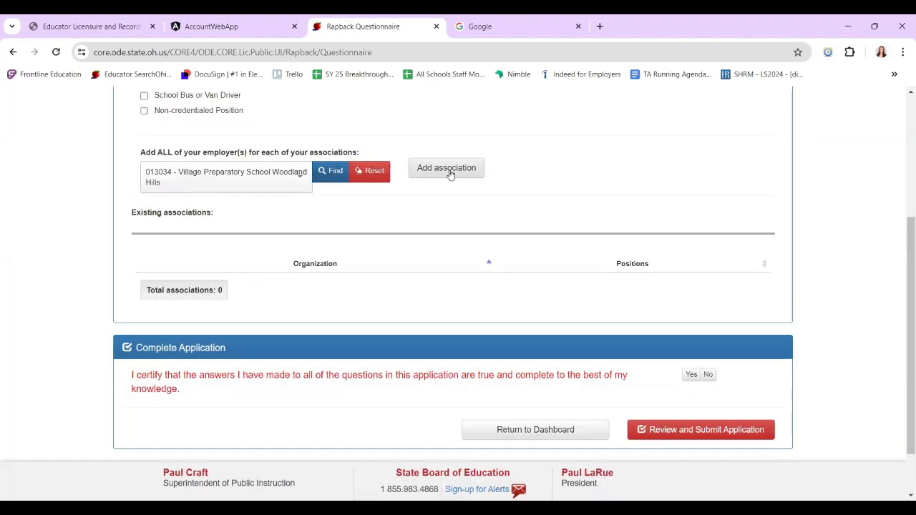
# Select Non-credentialed Position as the position and add the association with Village Preparatory School Woodland Hills
pyautogui.click(449, 171)
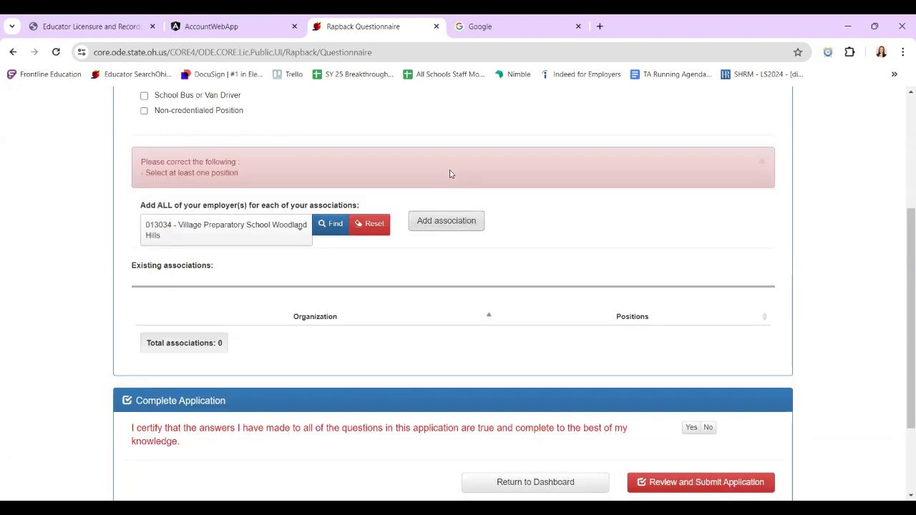
pyautogui.scroll(1, 551, 266)
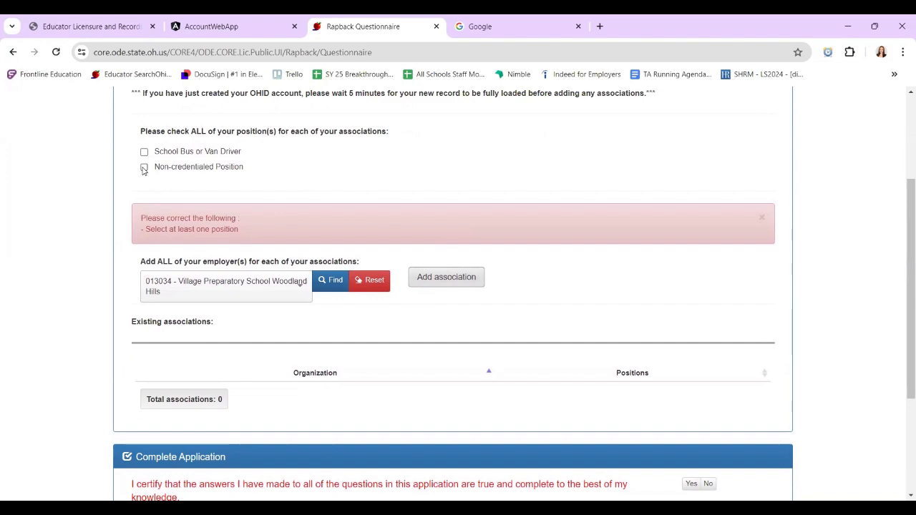
pyautogui.click(144, 169)
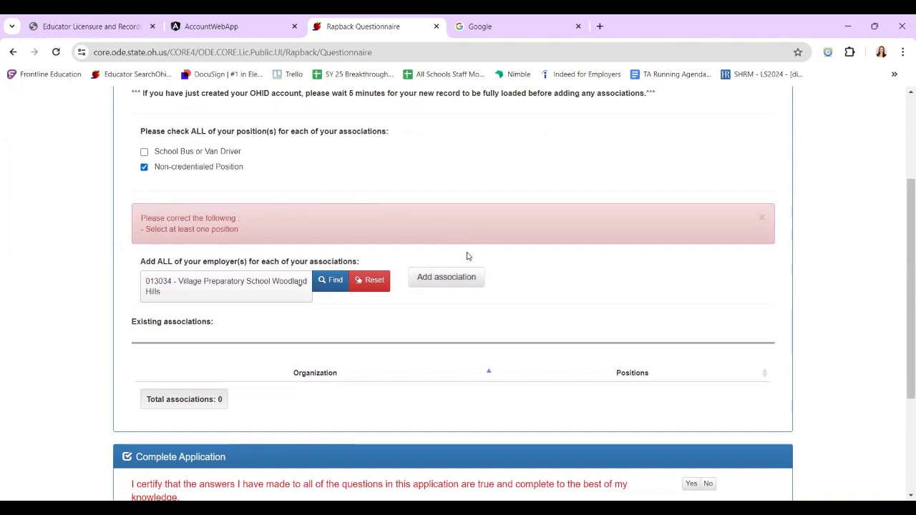
pyautogui.scroll(-2, 467, 256)
pyautogui.click(461, 146)
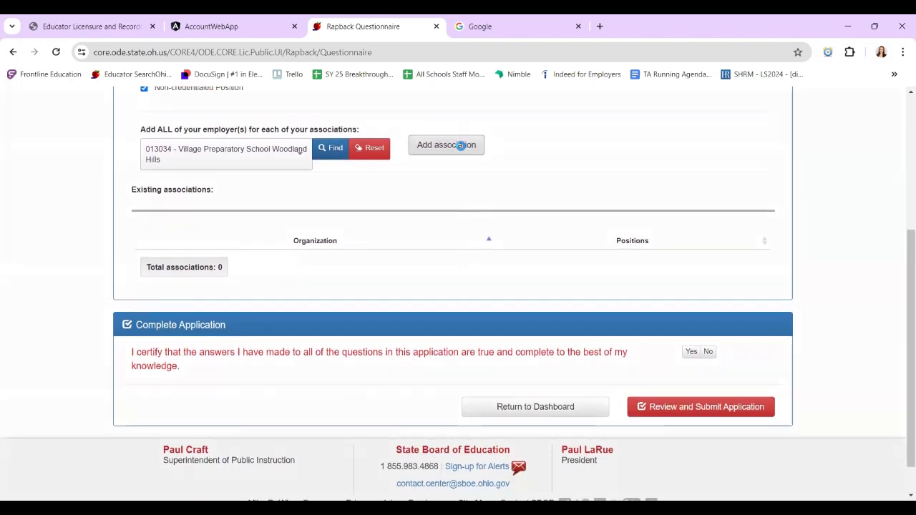
# Certify the application answers with Yes and submit the Rapback questionnaire
pyautogui.scroll(-1, 653, 319)
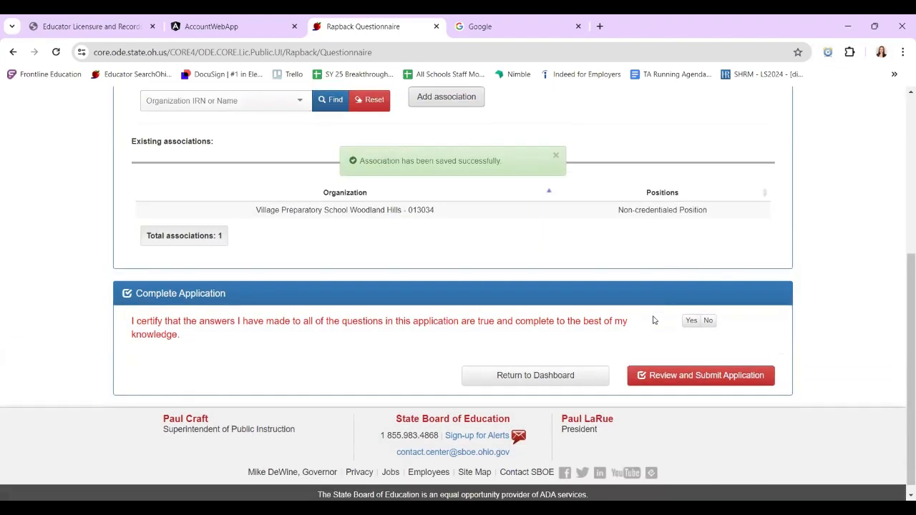
pyautogui.click(691, 319)
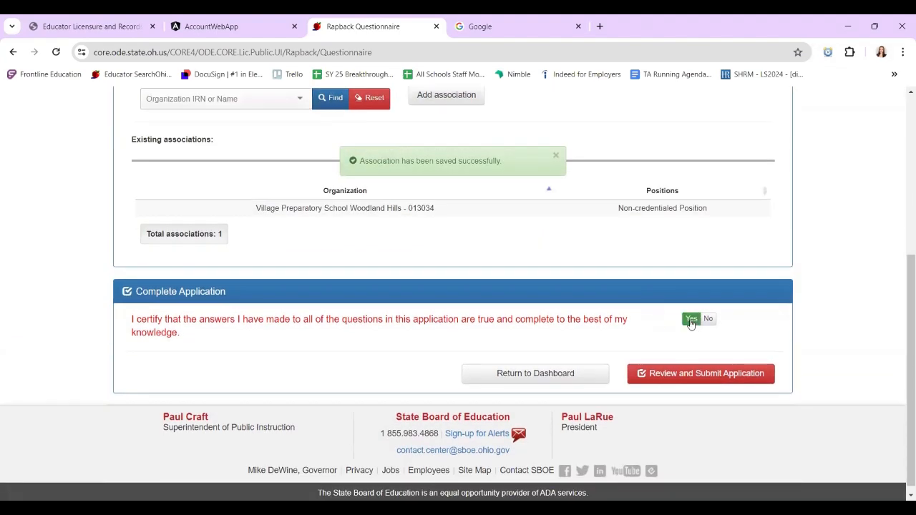
pyautogui.click(693, 373)
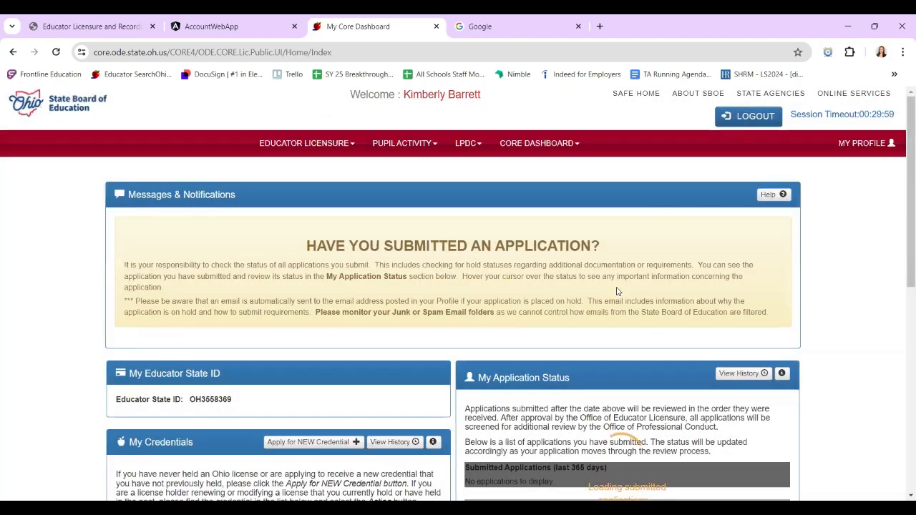
# Try to start a new credential application from My Credentials and return from the address maintenance page
pyautogui.scroll(-4, 617, 291)
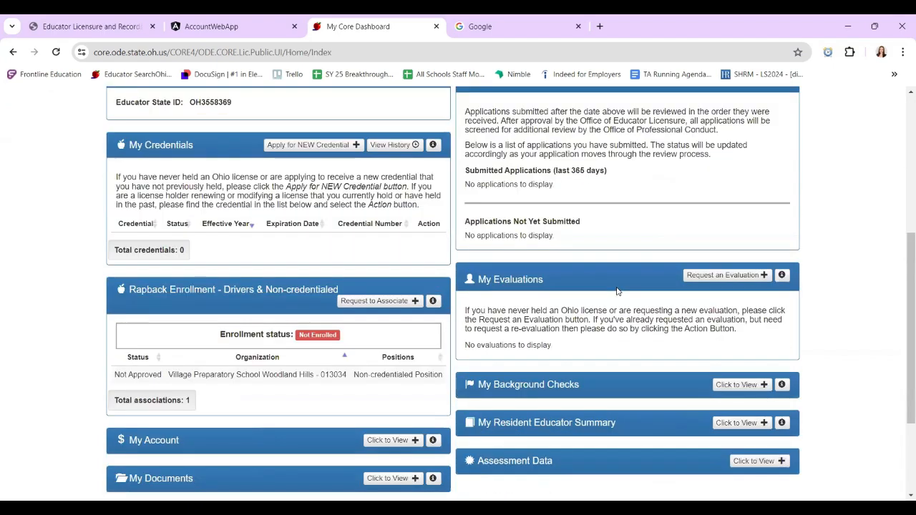
pyautogui.scroll(-1, 617, 291)
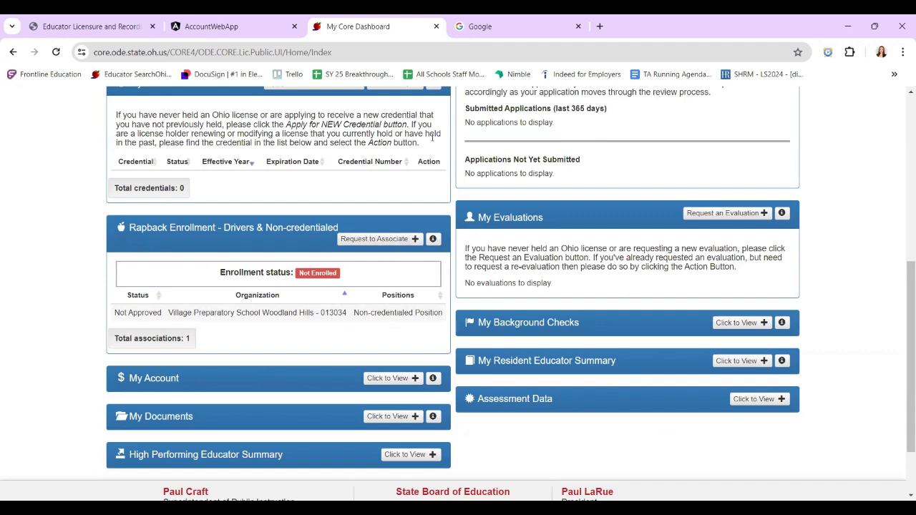
pyautogui.scroll(1, 481, 171)
pyautogui.scroll(2, 481, 172)
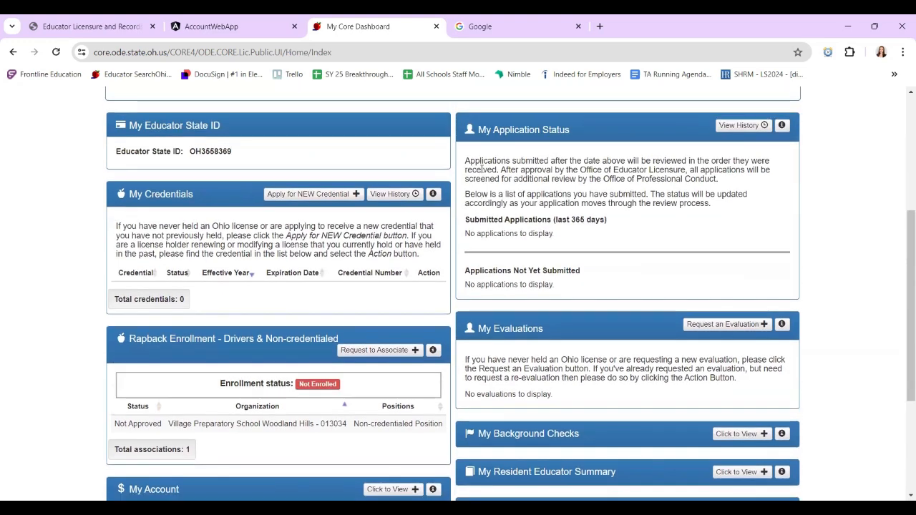
pyautogui.click(355, 193)
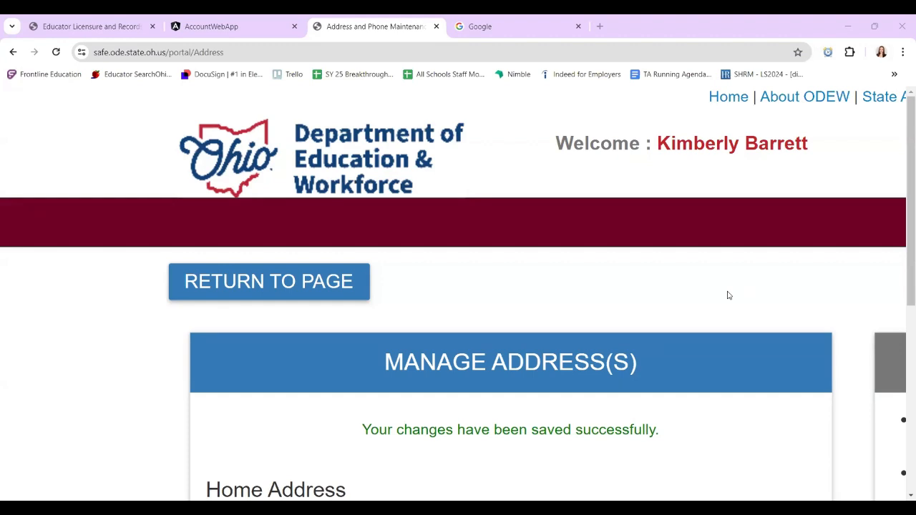
pyautogui.click(312, 291)
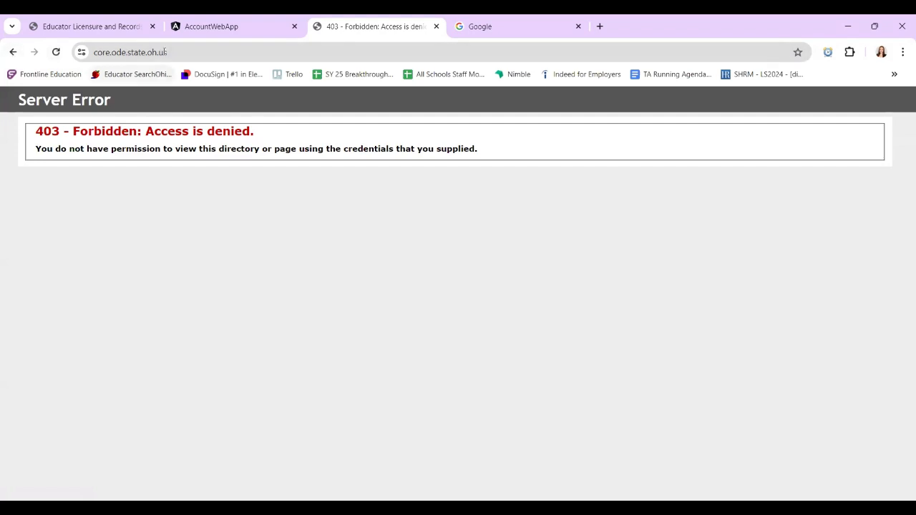
# Search the web for "OHIO ID LOGIN", open the OHID login site and launch Educator Licensure and Records (CORE)
pyautogui.click(126, 52)
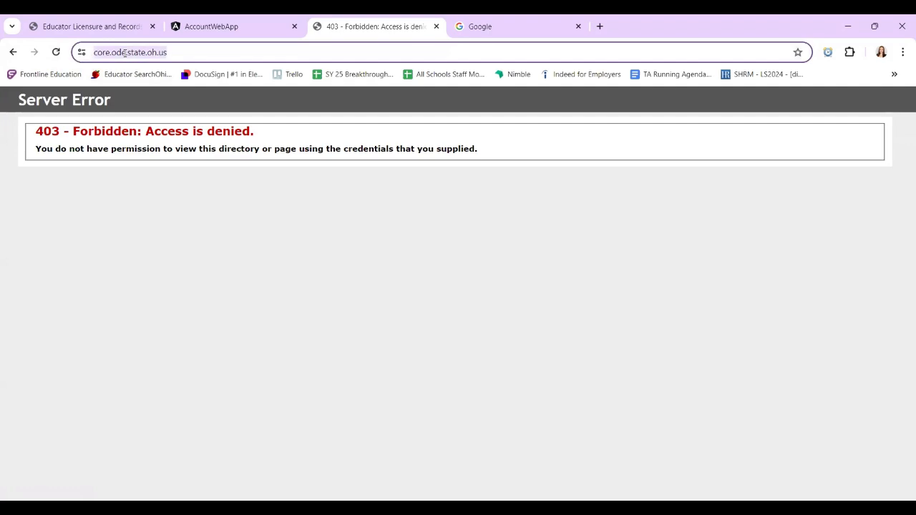
pyautogui.write('OHIO ID LOGIN')
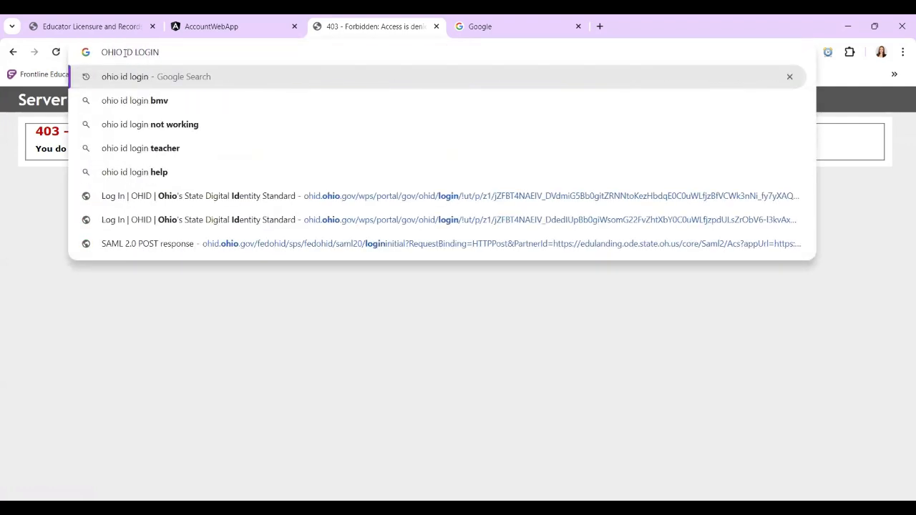
pyautogui.press('Return')
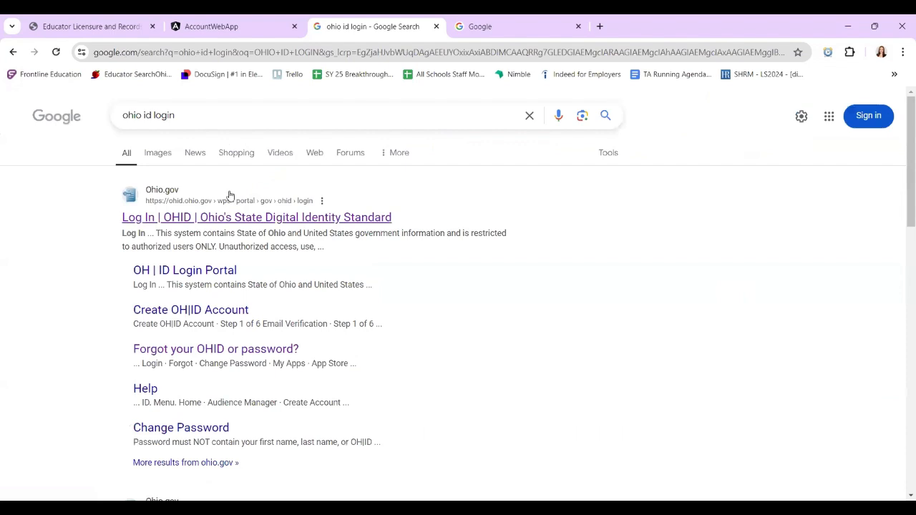
pyautogui.click(236, 219)
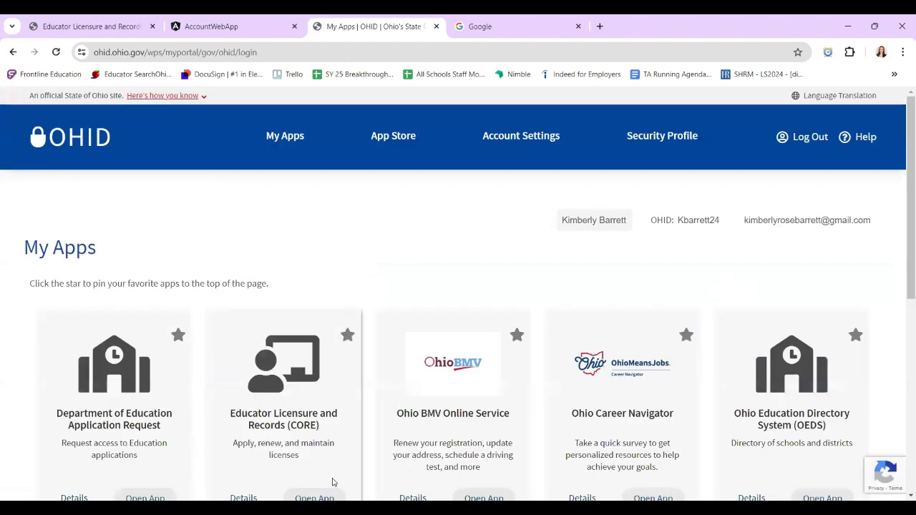
pyautogui.scroll(-1, 332, 482)
pyautogui.click(329, 465)
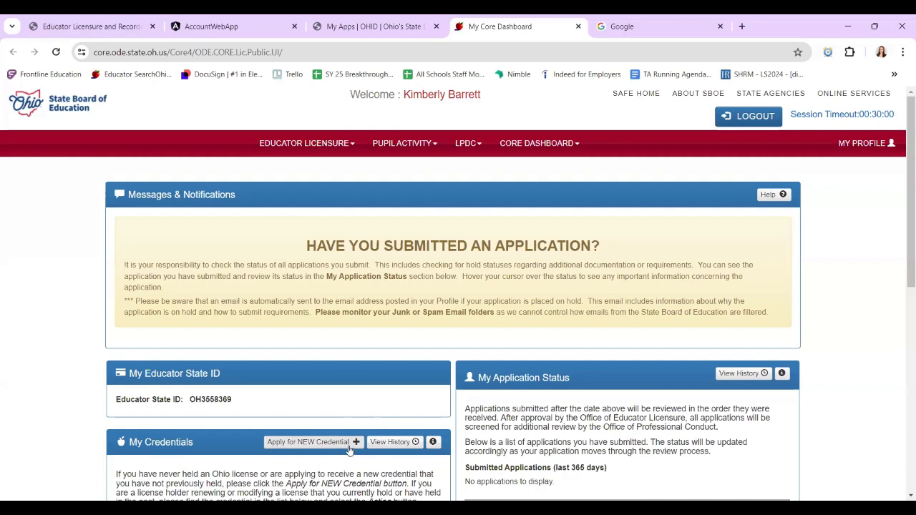
# Start applying for a new credential from My Credentials and review the license types under Substitutes
pyautogui.click(349, 444)
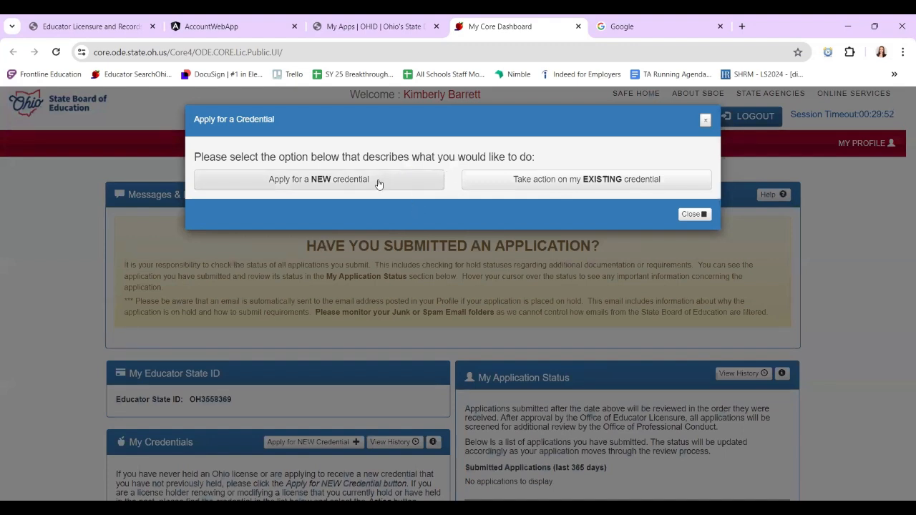
pyautogui.click(343, 185)
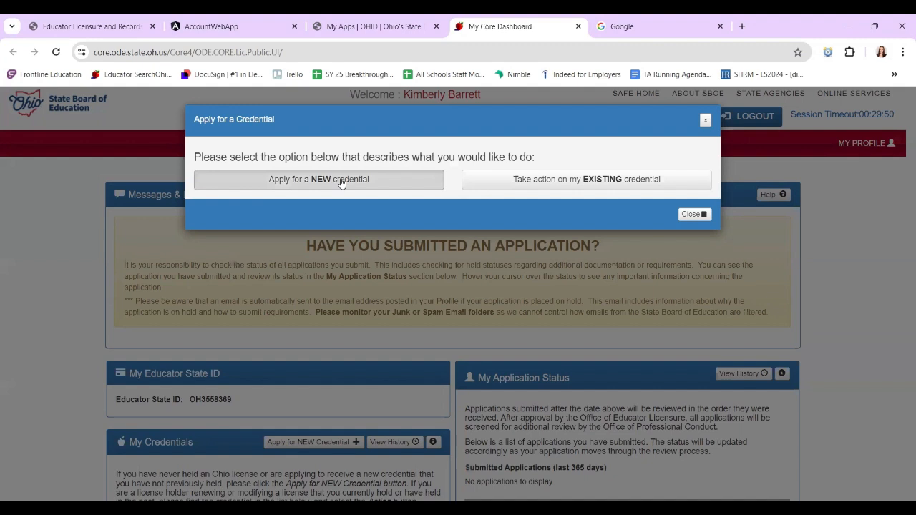
pyautogui.scroll(-1, 450, 344)
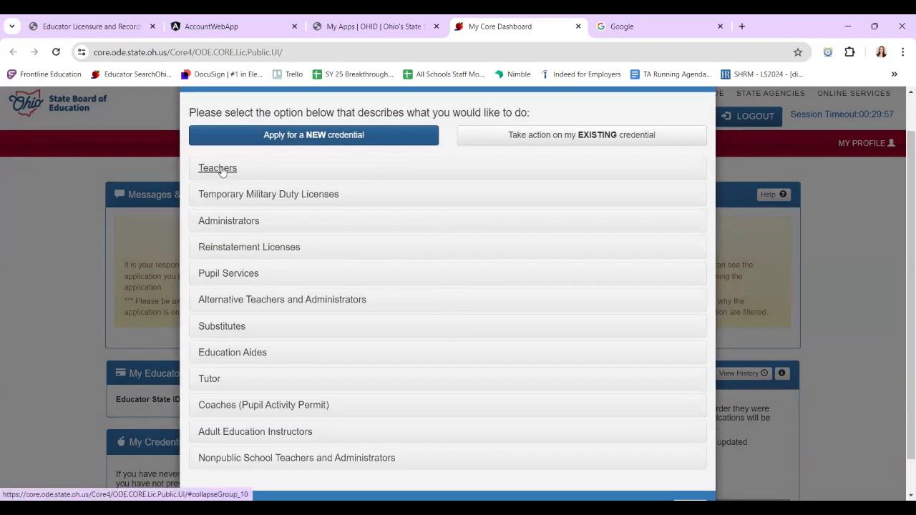
pyautogui.click(241, 328)
pyautogui.scroll(-1, 339, 358)
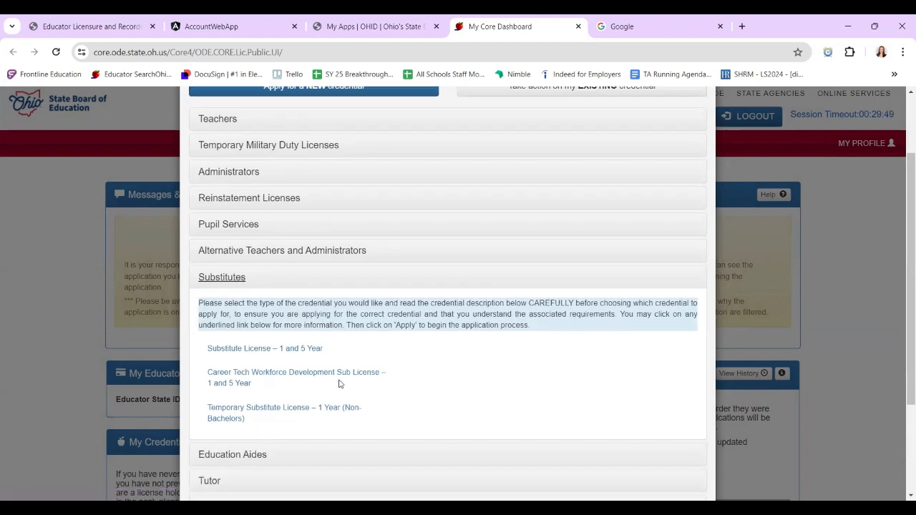
pyautogui.scroll(-1, 339, 384)
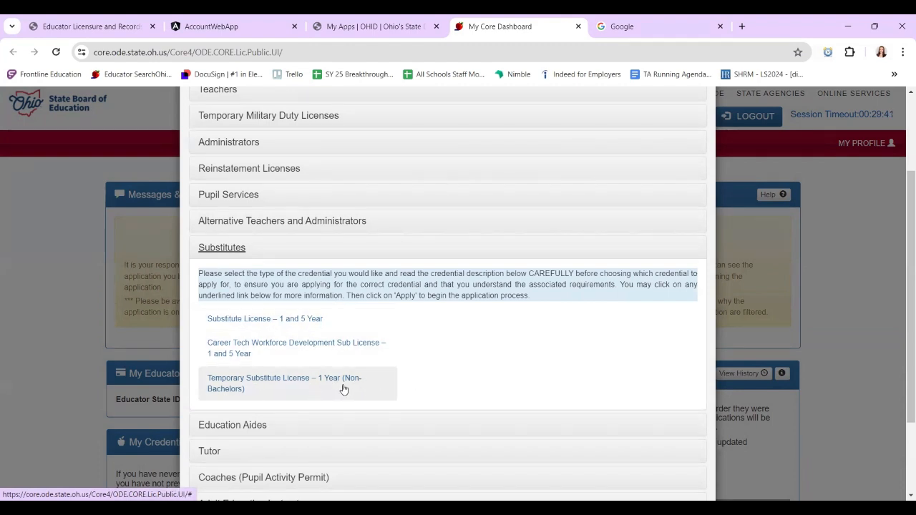
pyautogui.scroll(-1, 340, 383)
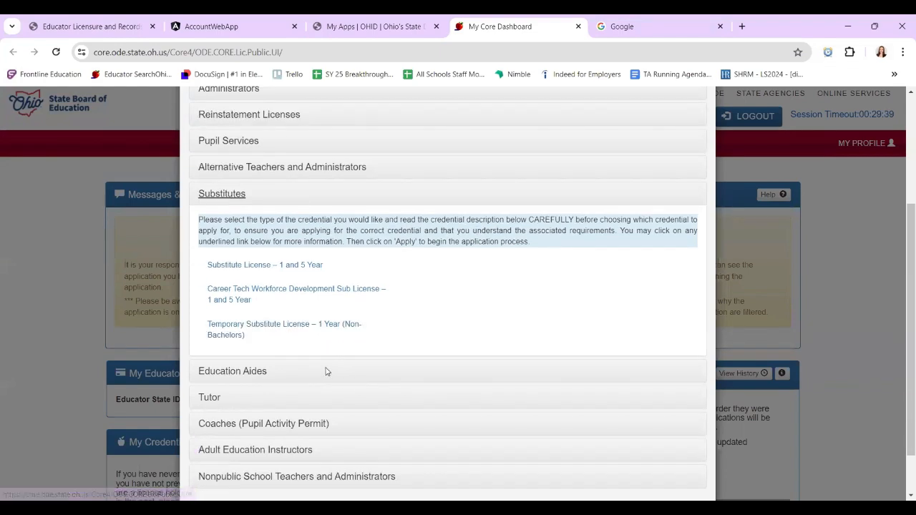
# Choose Educational Aide - 1 and 4 Year under Education Aides and begin applying for it
pyautogui.click(258, 376)
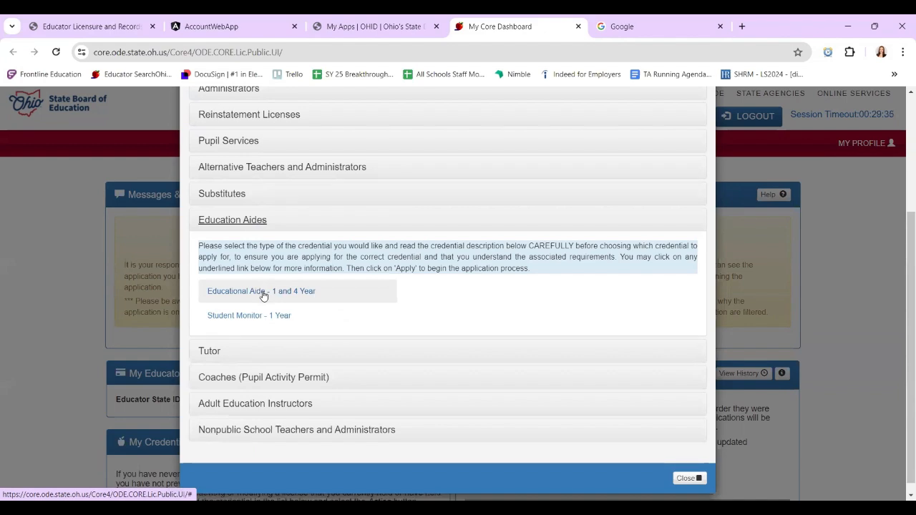
pyautogui.click(263, 293)
pyautogui.scroll(-1, 382, 422)
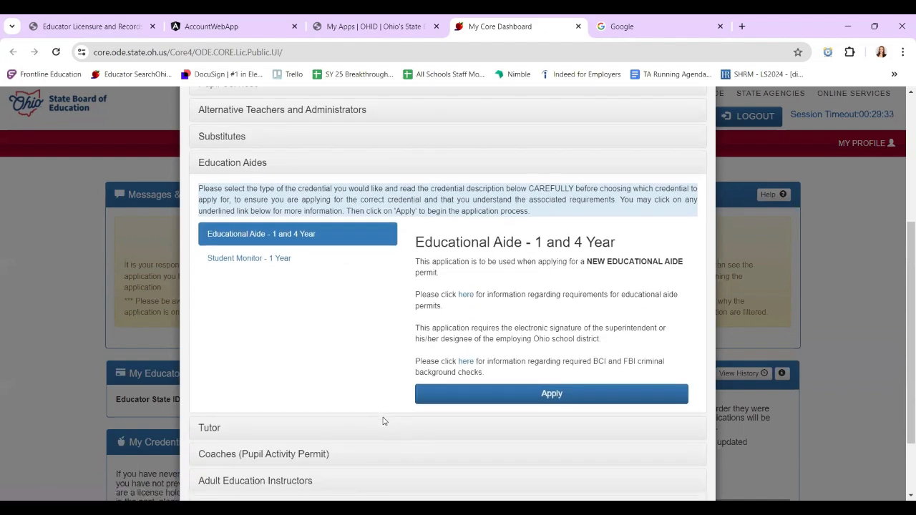
pyautogui.click(593, 399)
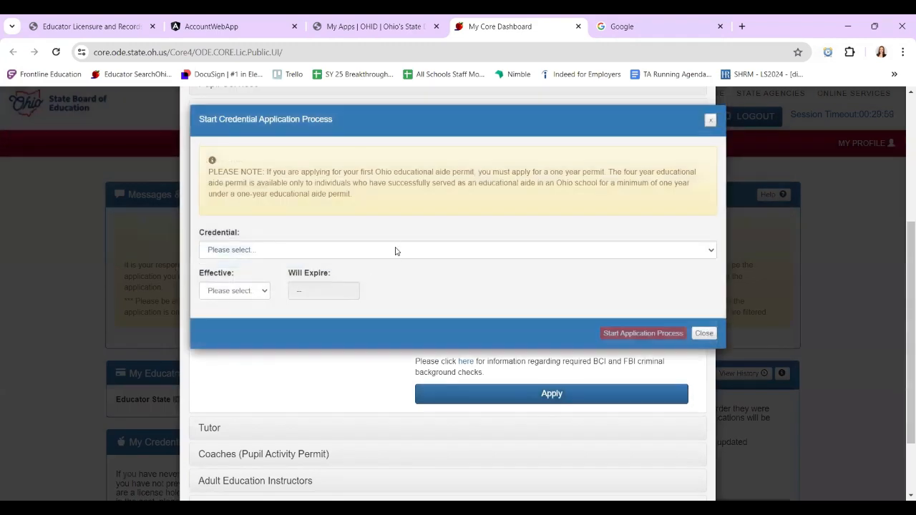
# Choose the 1 Year Educational Aide Permit as the credential and set its effective date to 07/01/2024
pyautogui.click(394, 254)
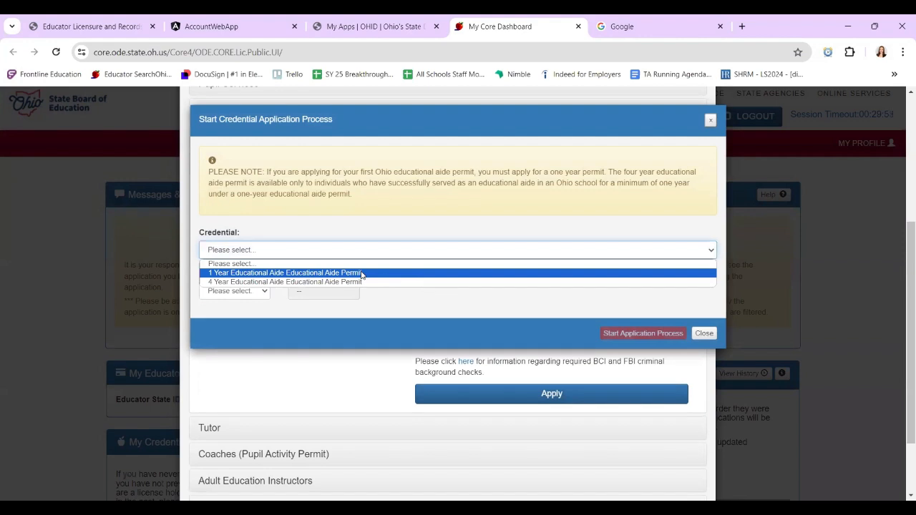
pyautogui.click(361, 273)
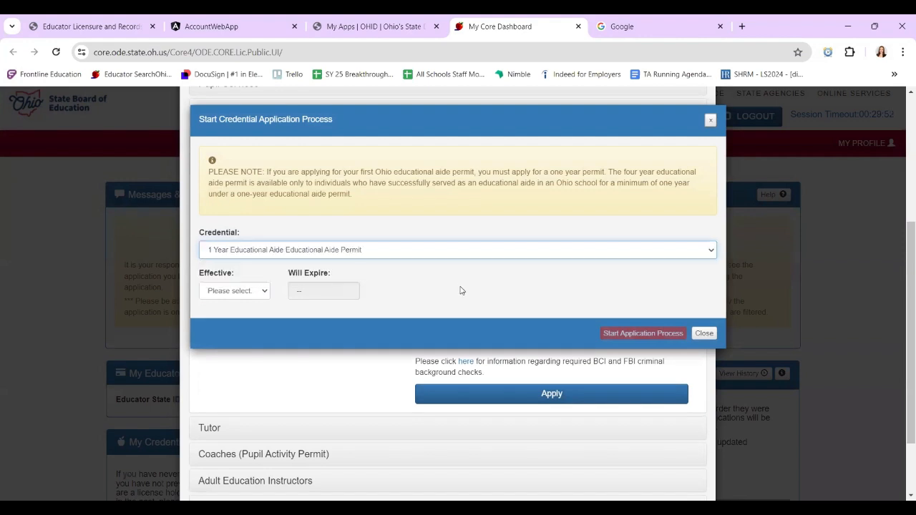
pyautogui.click(264, 291)
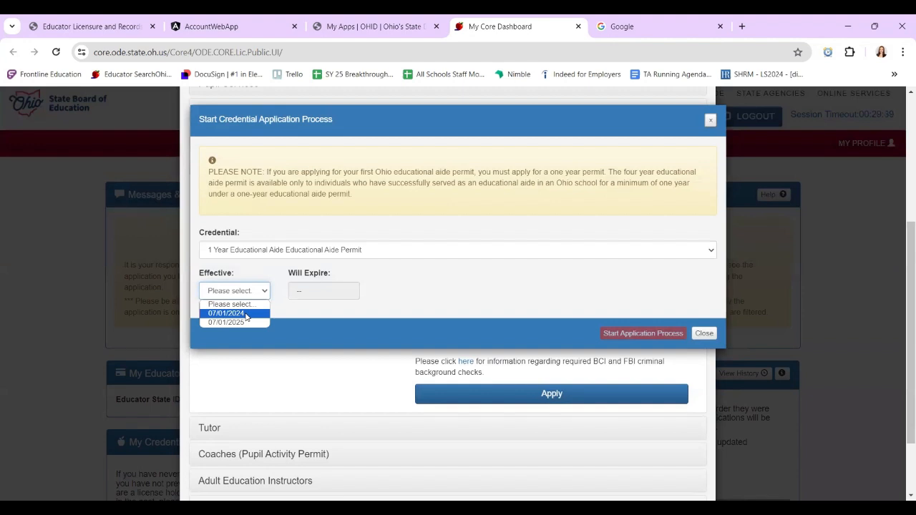
pyautogui.click(246, 313)
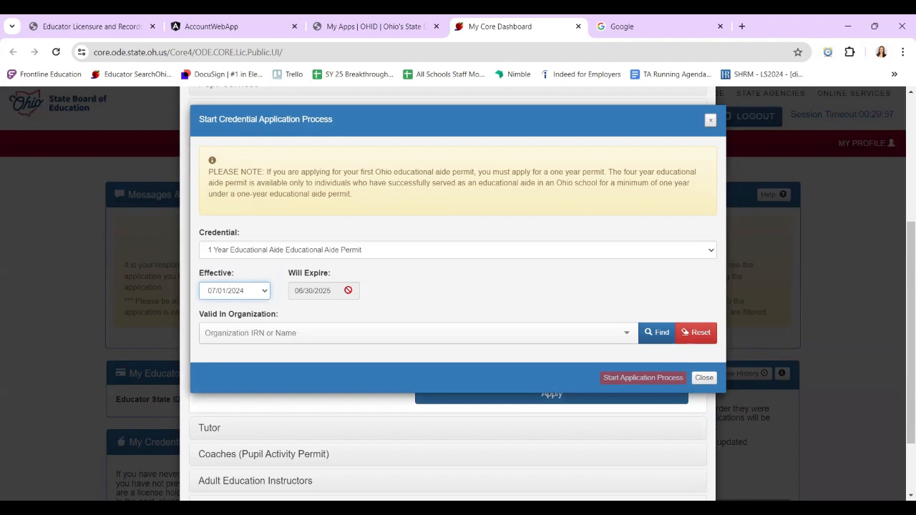
# Find the organization with IRN 013034, select Village Preparatory School Woodland Hills as the valid organization, and start the application process
pyautogui.click(416, 332)
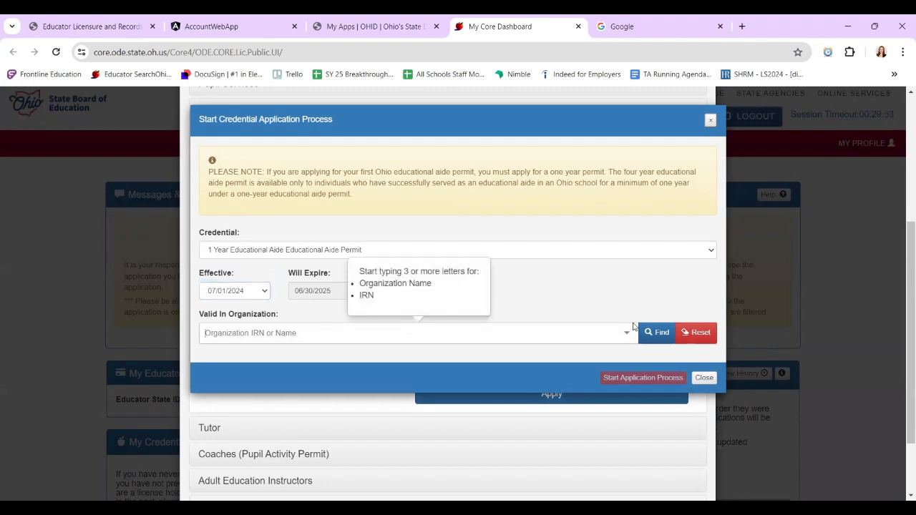
pyautogui.click(652, 333)
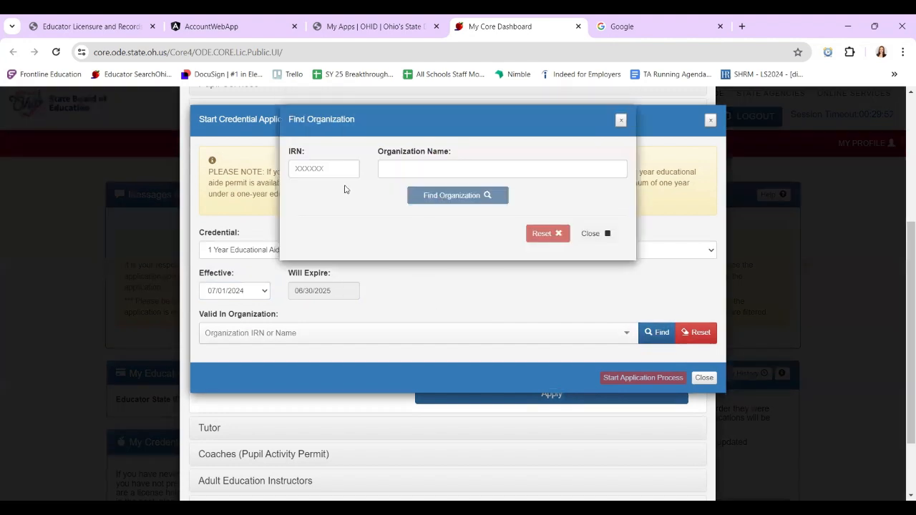
pyautogui.click(318, 170)
pyautogui.write('013034')
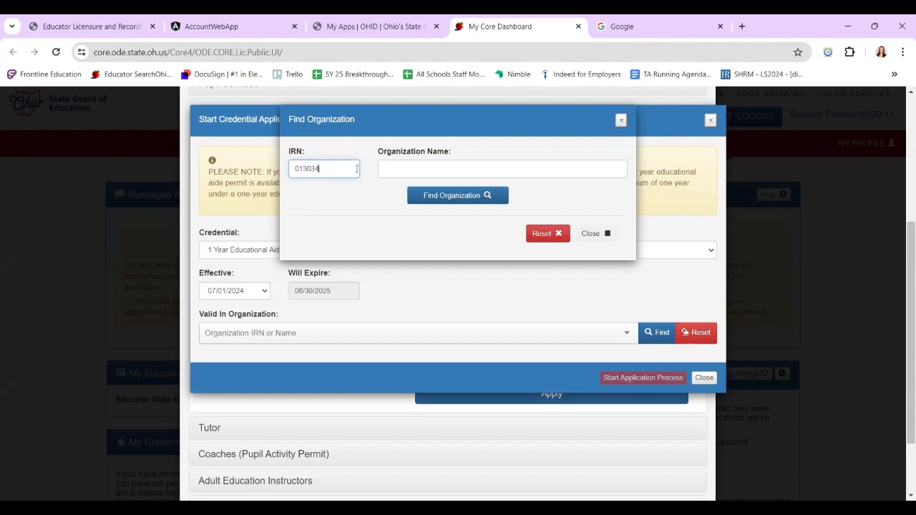
pyautogui.click(441, 196)
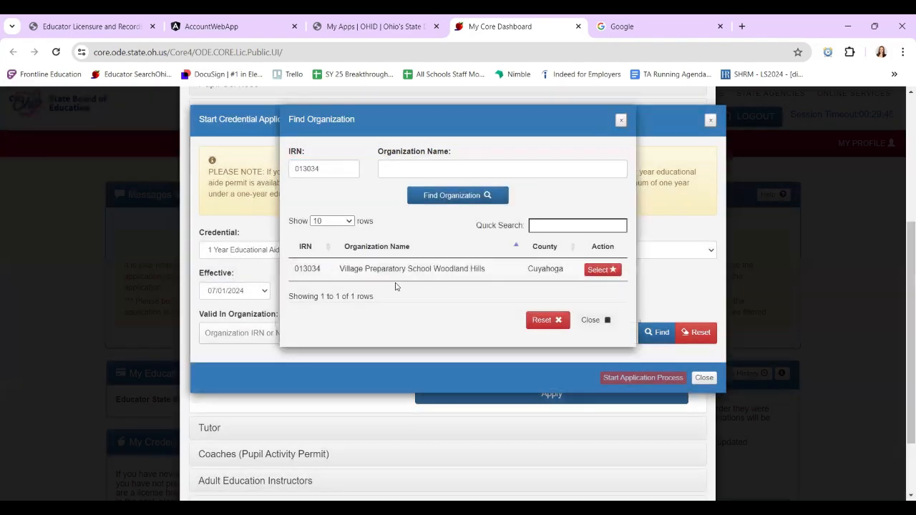
pyautogui.click(598, 269)
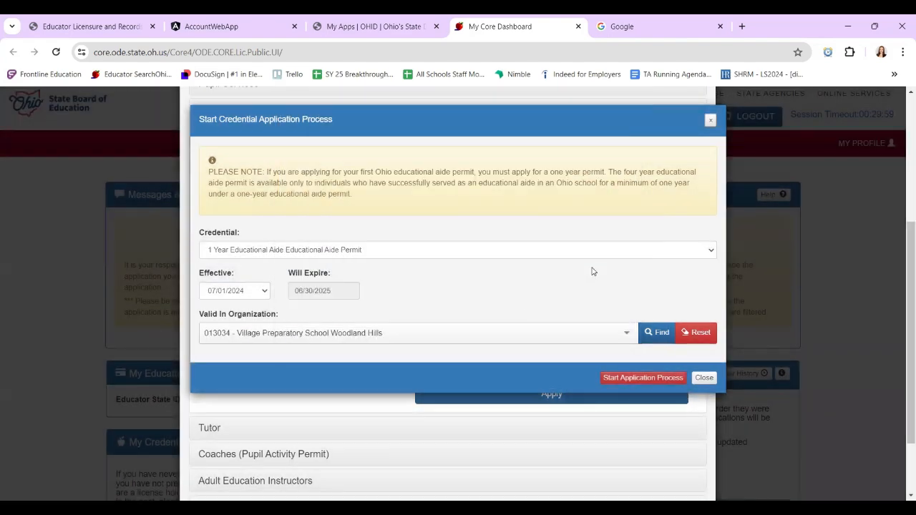
pyautogui.click(661, 380)
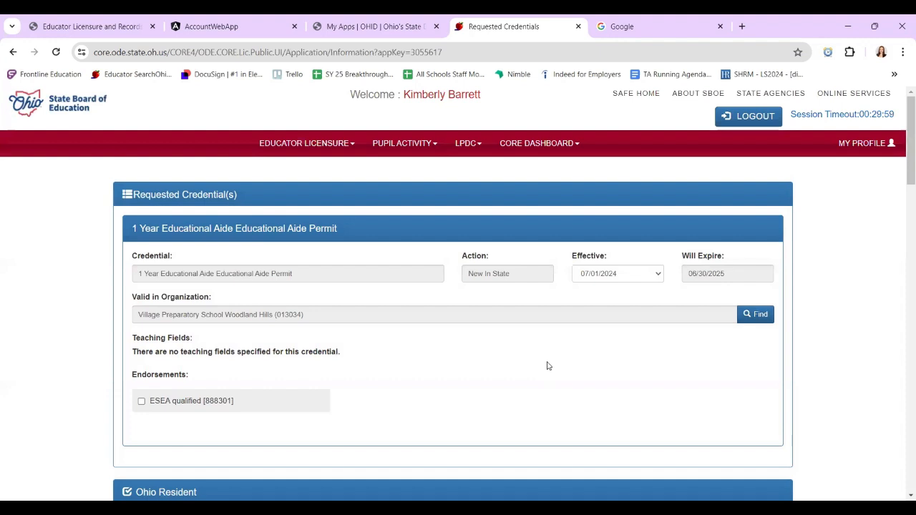
# Answer Yes to living continuously in Ohio for the past five years and No to the military fee waiver
pyautogui.scroll(-2, 546, 365)
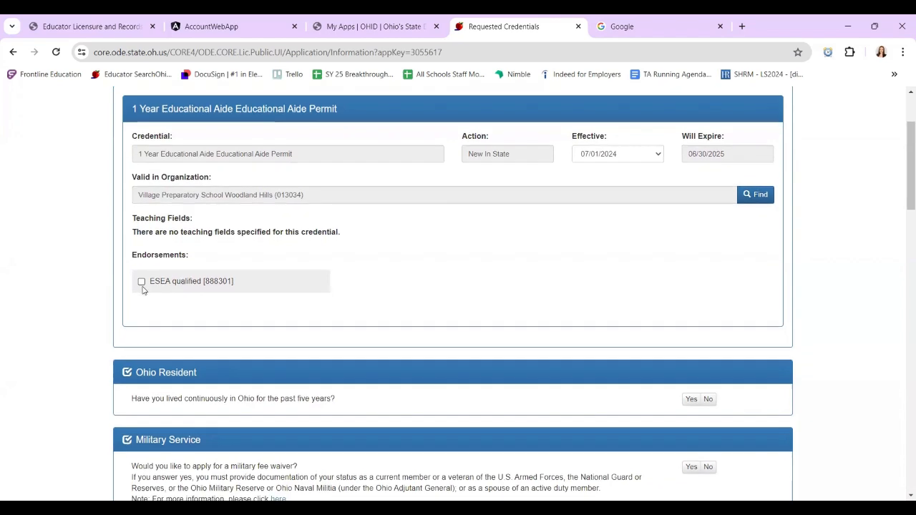
pyautogui.scroll(-3, 143, 289)
pyautogui.scroll(-1, 143, 289)
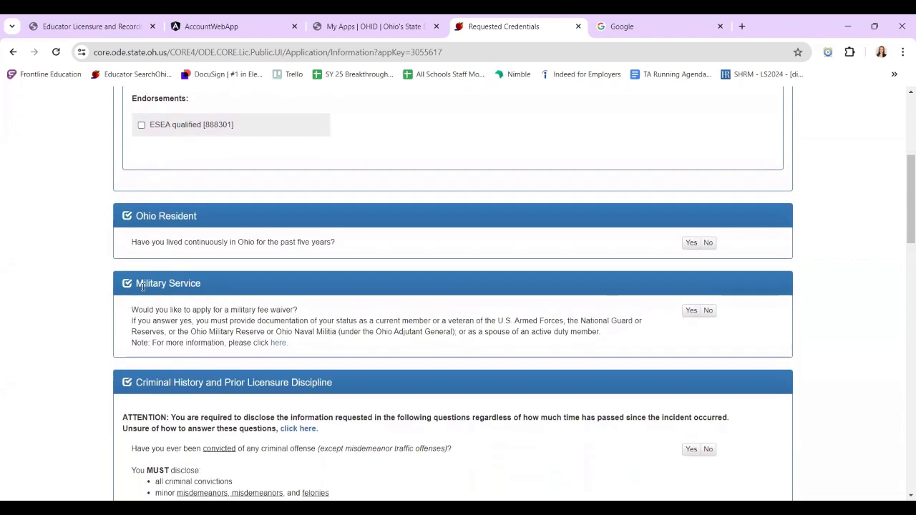
pyautogui.scroll(-1, 568, 242)
pyautogui.scroll(2, 569, 242)
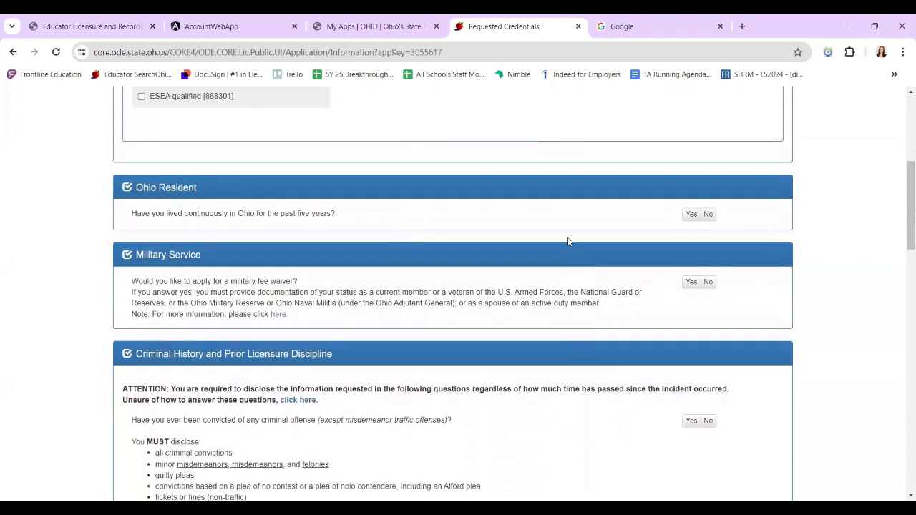
pyautogui.click(692, 239)
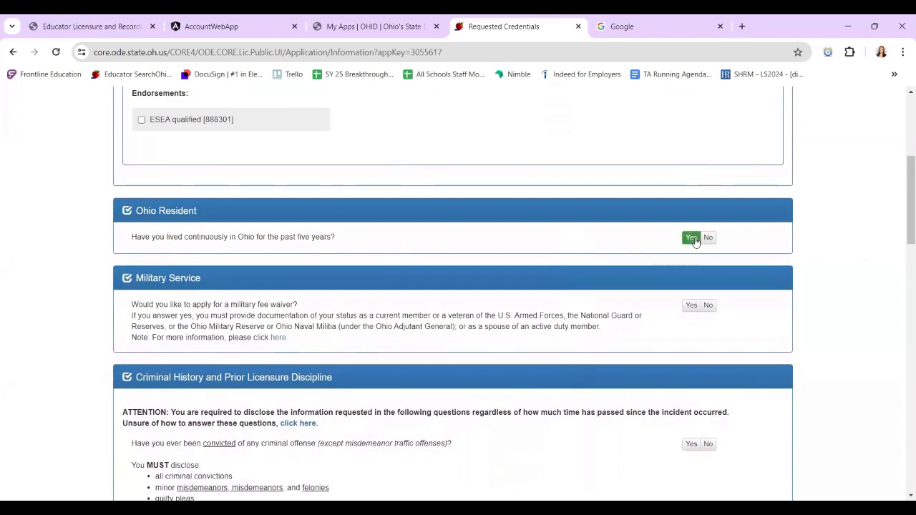
pyautogui.scroll(-2, 694, 242)
pyautogui.click(708, 210)
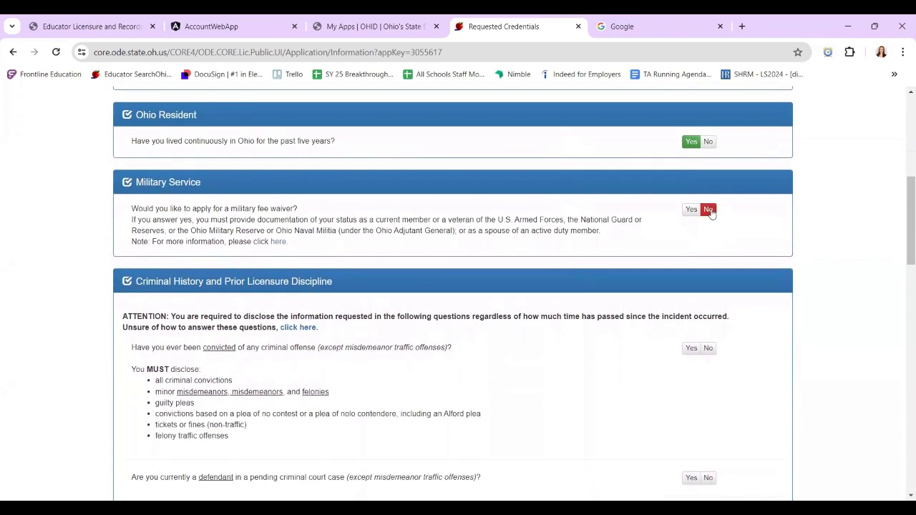
# Answer No to the criminal history and prior licensure discipline questions
pyautogui.scroll(-3, 712, 214)
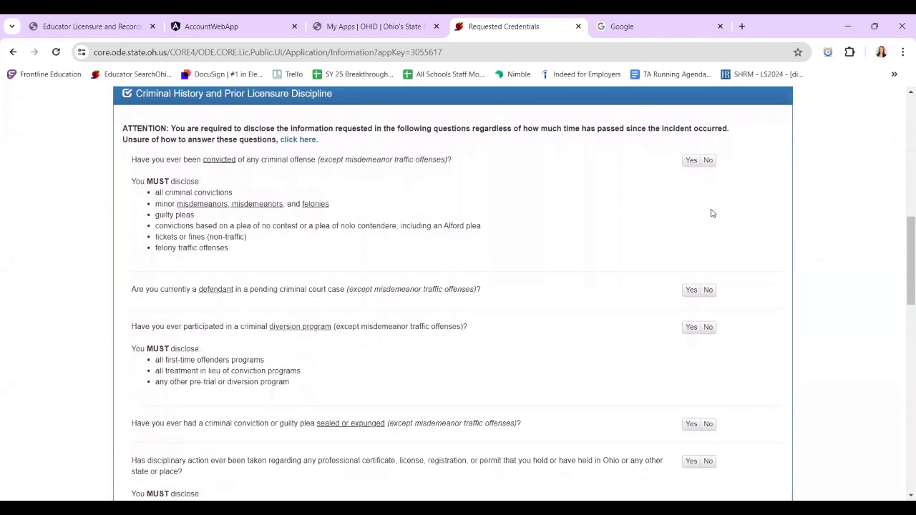
pyautogui.click(708, 161)
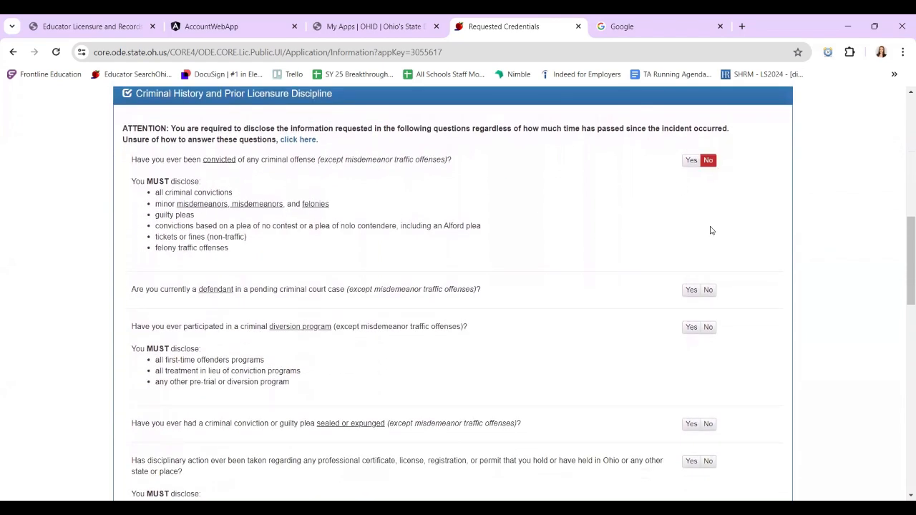
pyautogui.click(710, 290)
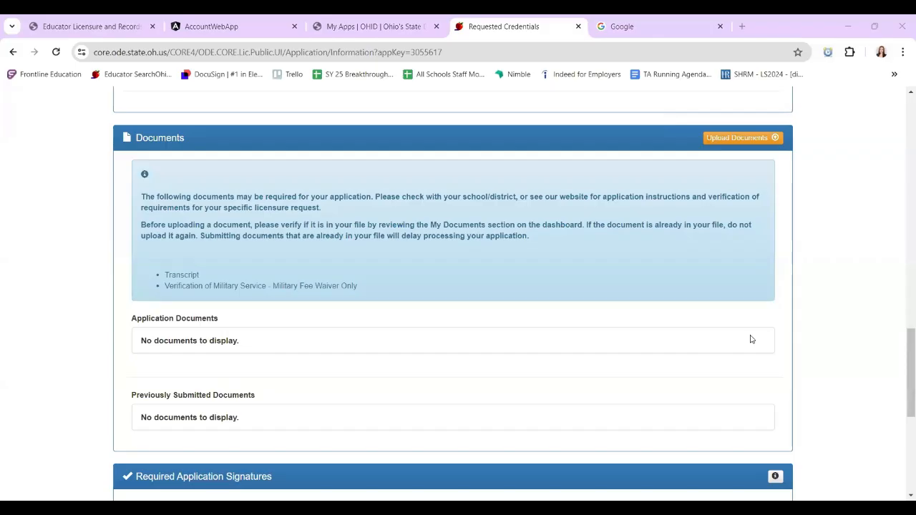
# Review the Documents section for the documents the application may require and where to upload them
pyautogui.scroll(-1, 750, 339)
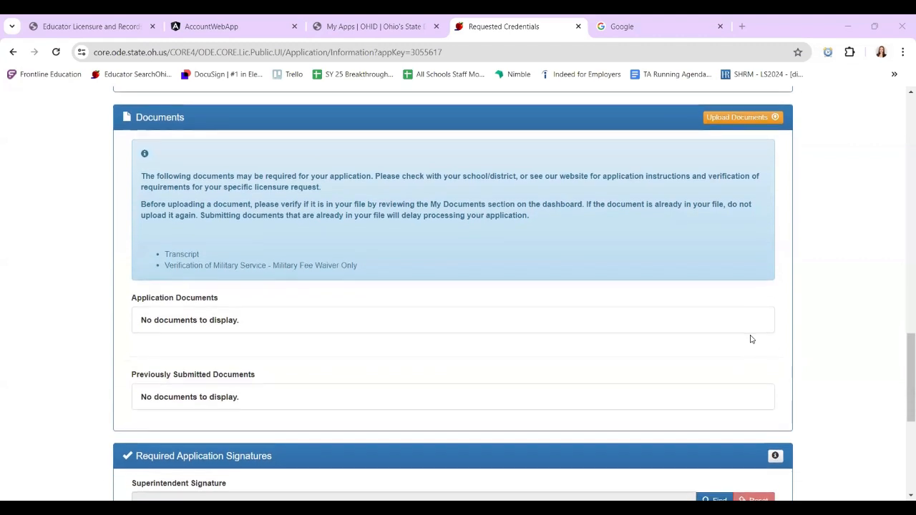
pyautogui.scroll(-1, 752, 339)
pyautogui.scroll(1, 751, 339)
pyautogui.scroll(-1, 751, 340)
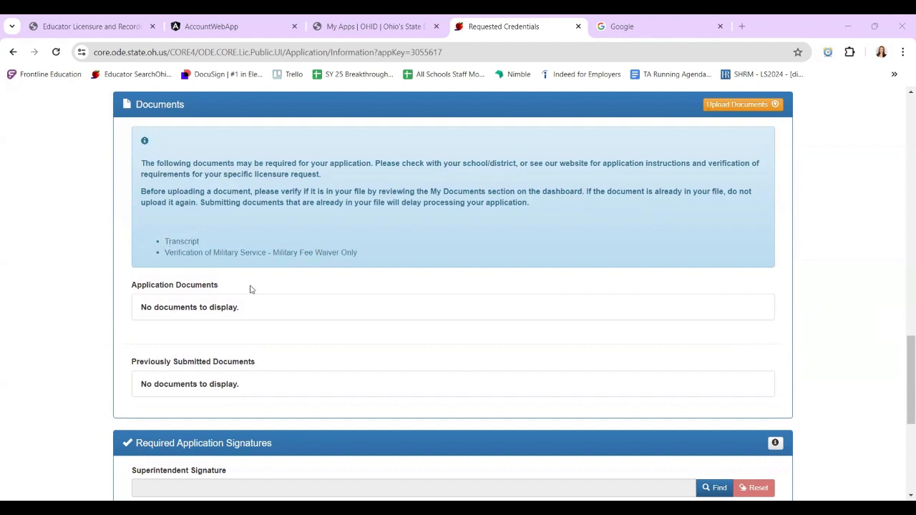
pyautogui.scroll(-1, 302, 311)
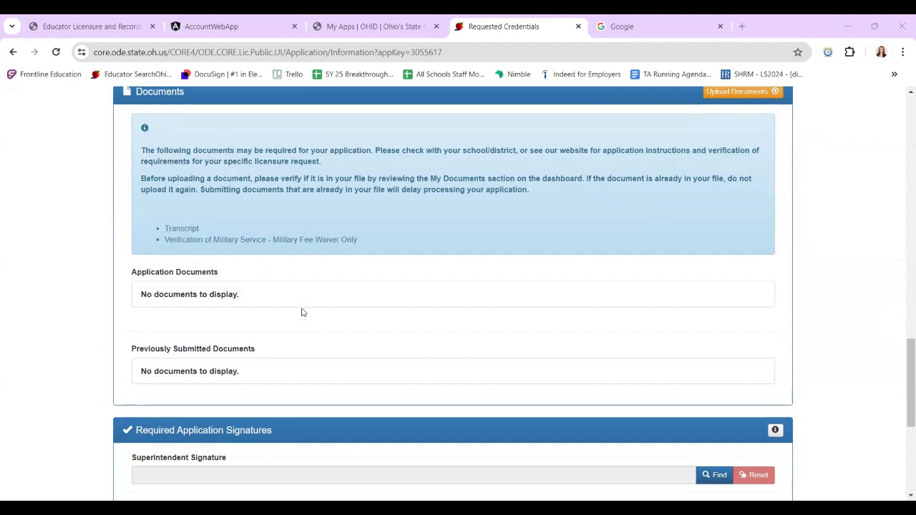
pyautogui.scroll(1, 302, 311)
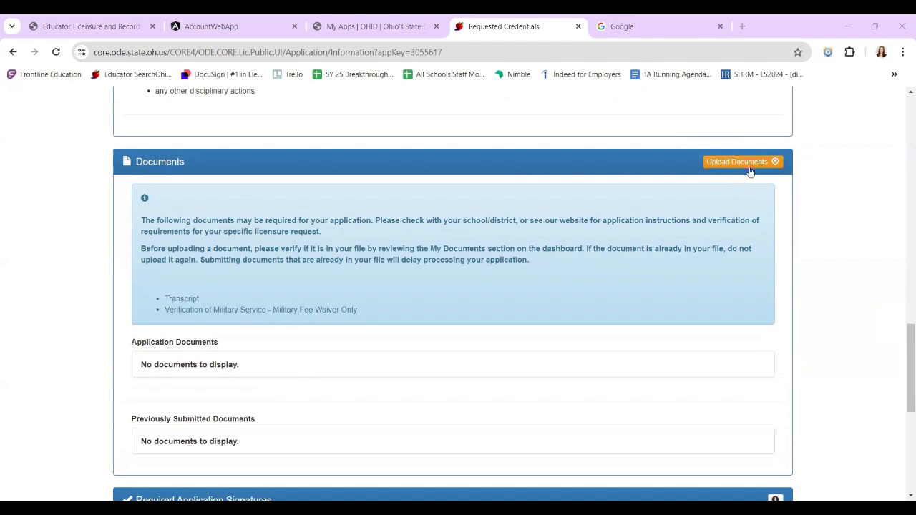
# Assign the superintendent signature to Village Preparatory School Woodland Hills by finding the organization with IRN 013034
pyautogui.scroll(-4, 751, 170)
pyautogui.scroll(-1, 750, 172)
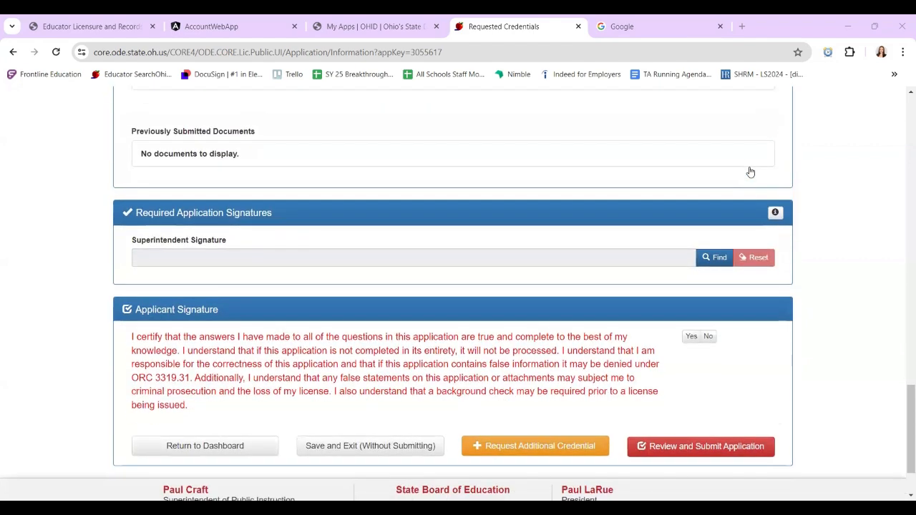
pyautogui.click(716, 257)
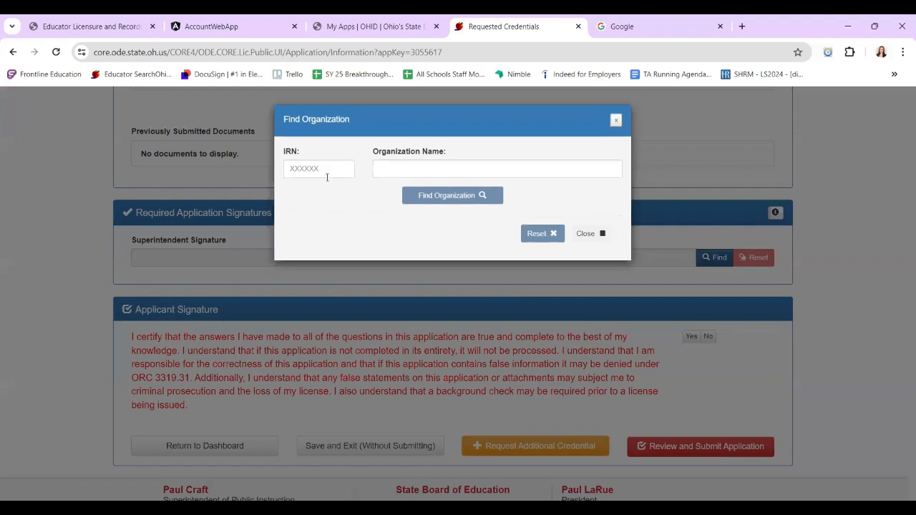
pyautogui.click(322, 168)
pyautogui.write('013034')
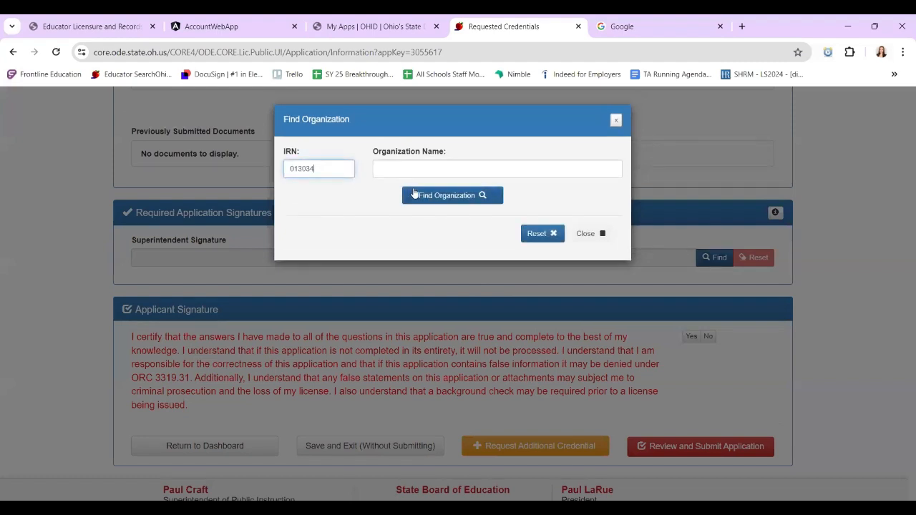
pyautogui.click(443, 195)
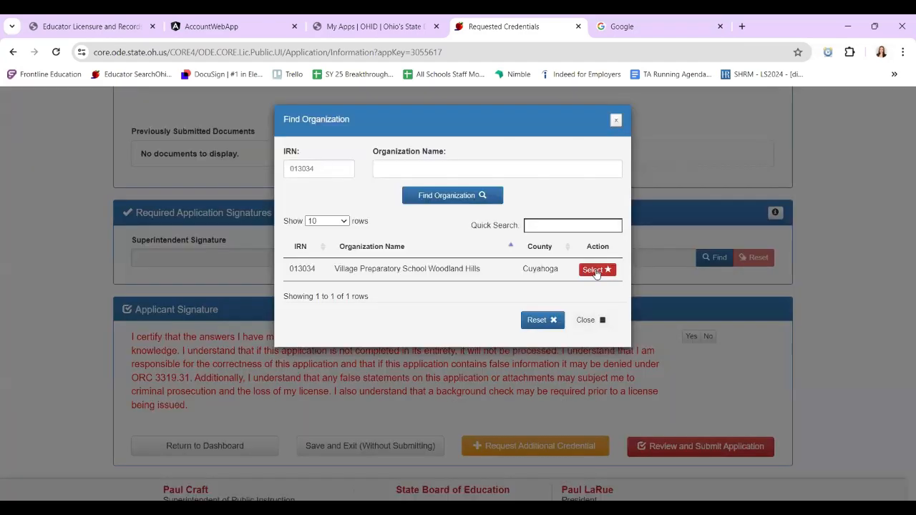
pyautogui.click(595, 269)
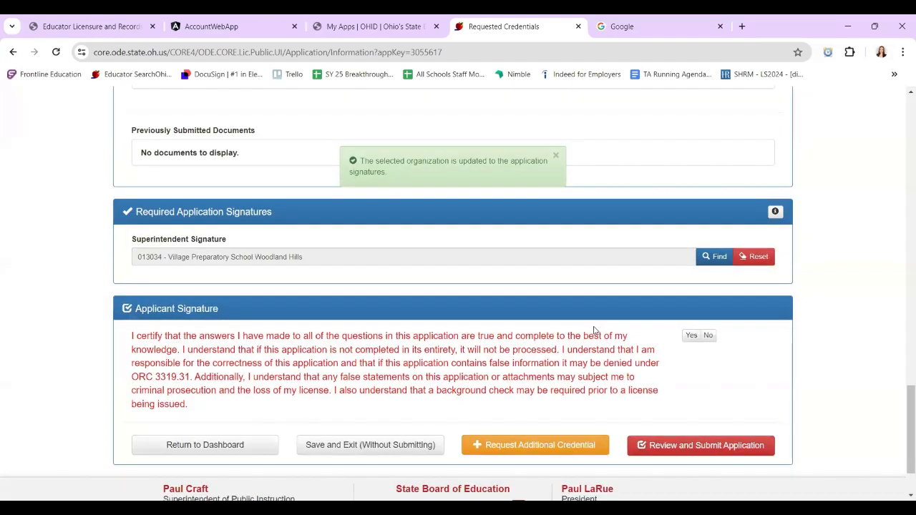
# Certify the applicant signature statement with Yes and open the application for review and submission
pyautogui.scroll(-2, 594, 331)
pyautogui.scroll(-1, 594, 331)
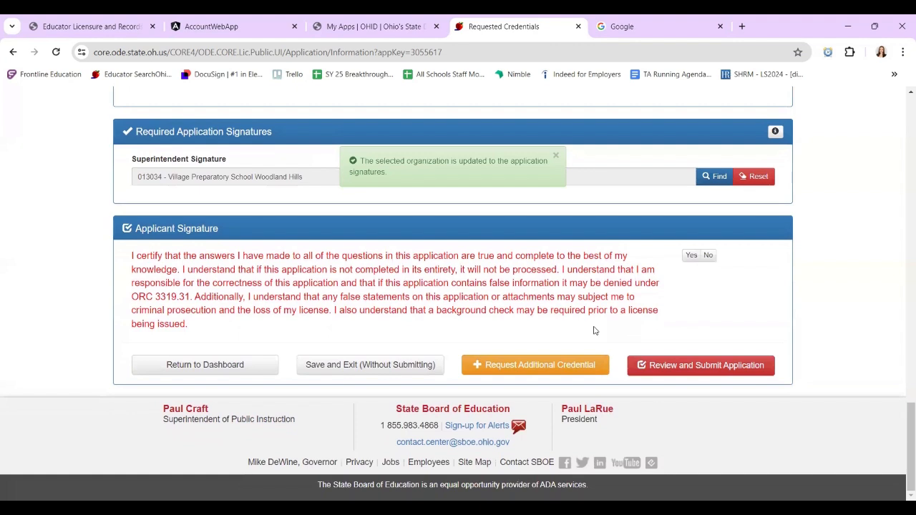
pyautogui.click(691, 258)
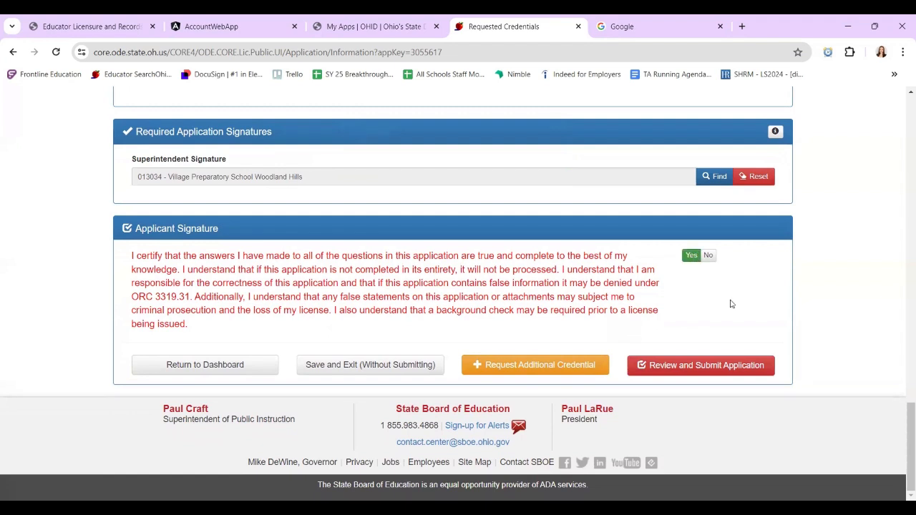
pyautogui.click(720, 372)
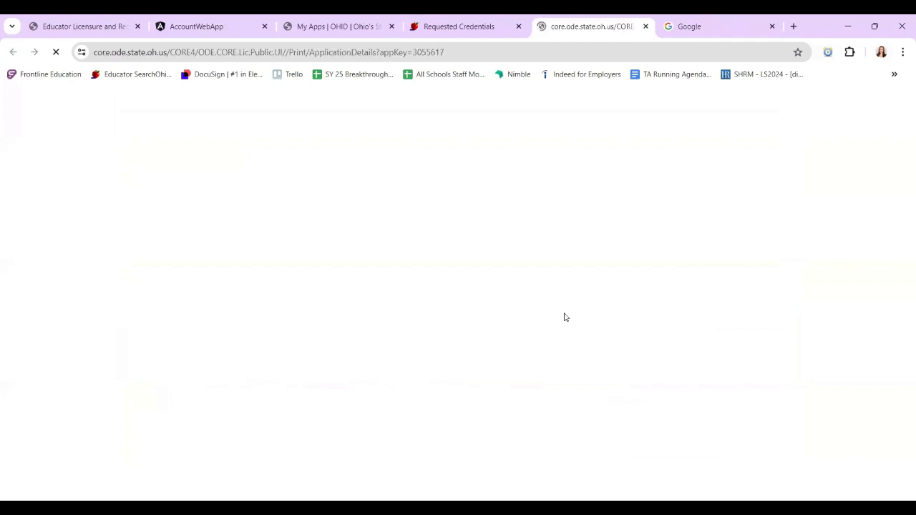
# Review the answers in the application details and proceed to pay and submit the application
pyautogui.scroll(-4, 564, 313)
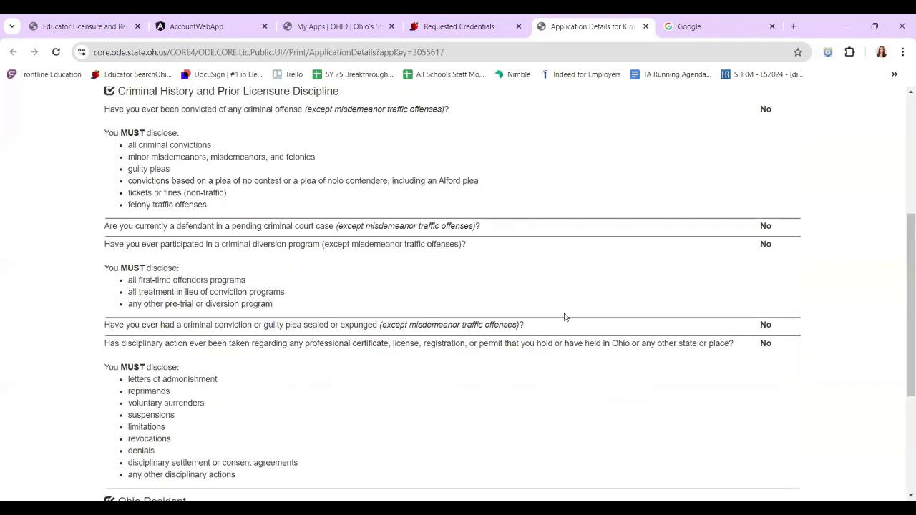
pyautogui.scroll(-3, 649, 379)
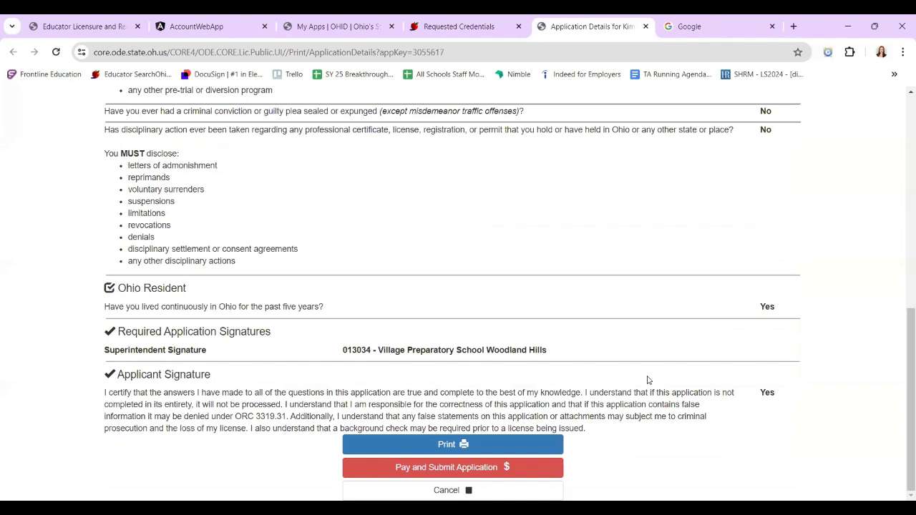
pyautogui.click(446, 469)
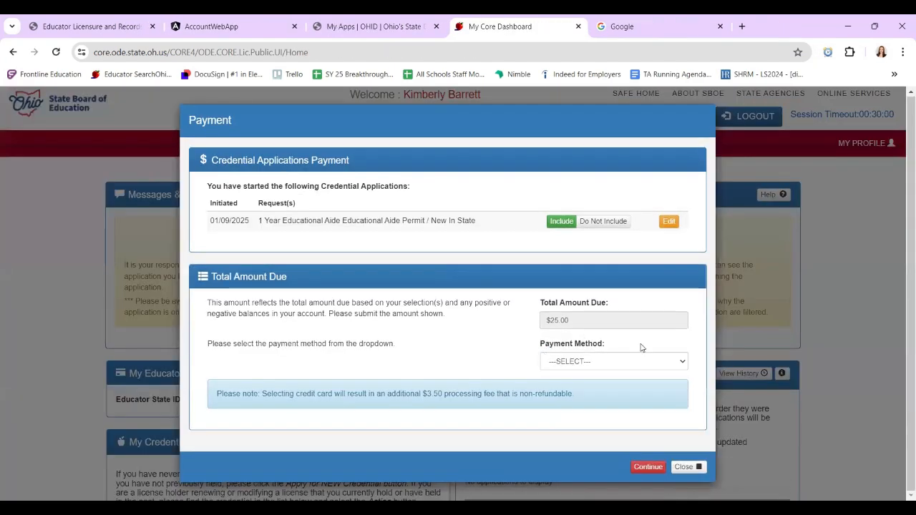
# Set the payment method to Credit Card and continue to the external payment site
pyautogui.click(681, 365)
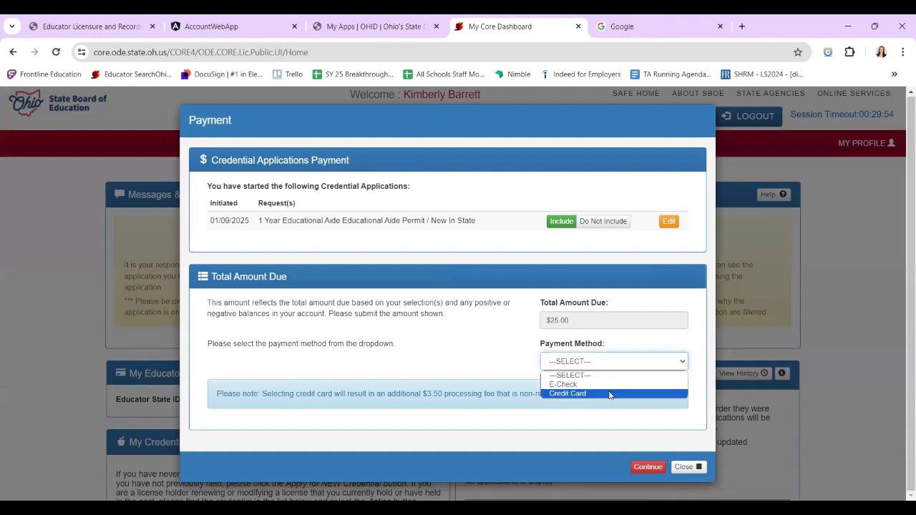
pyautogui.click(607, 395)
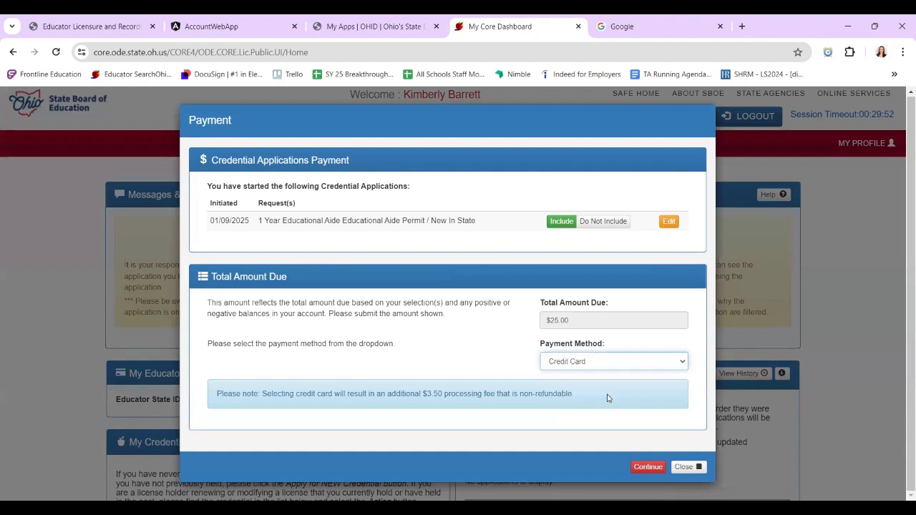
pyautogui.click(645, 467)
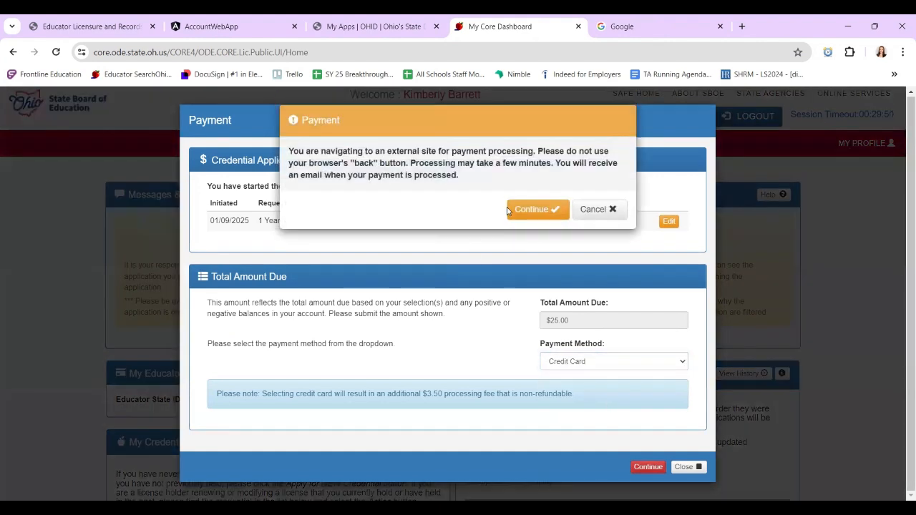
pyautogui.click(549, 209)
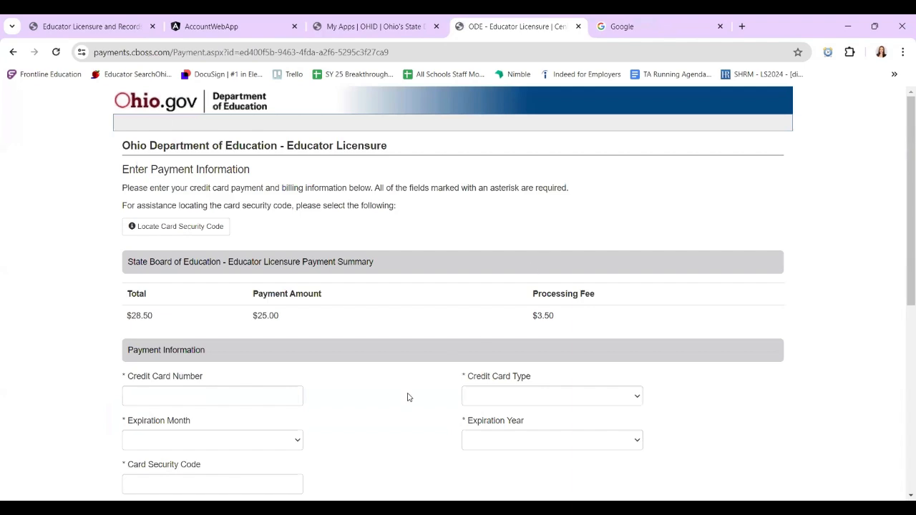
# Look through the payment summary and the card and billing fields on the payment form
pyautogui.scroll(-3, 408, 397)
pyautogui.scroll(-3, 408, 397)
pyautogui.scroll(4, 408, 397)
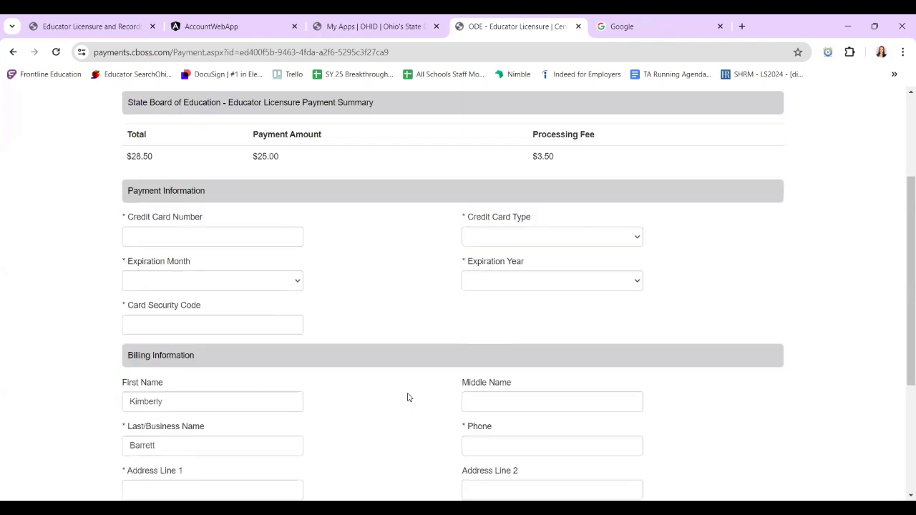
pyautogui.scroll(1, 408, 397)
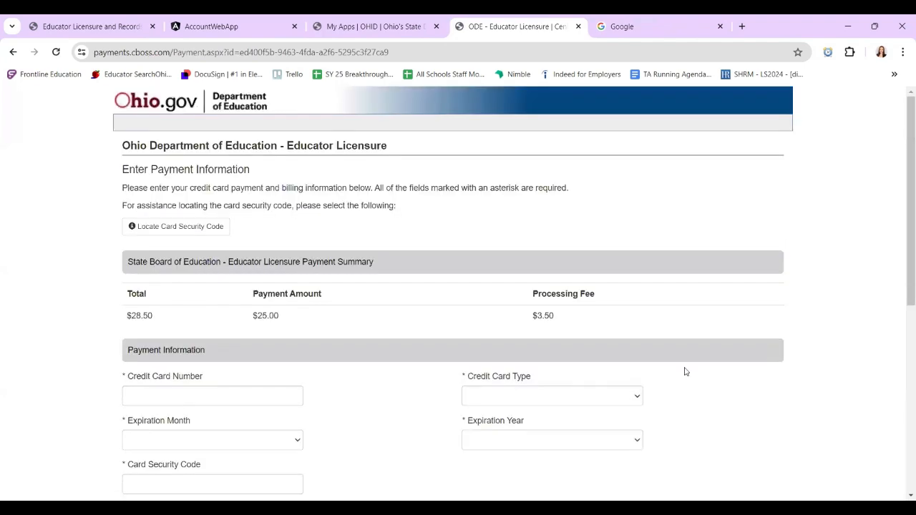